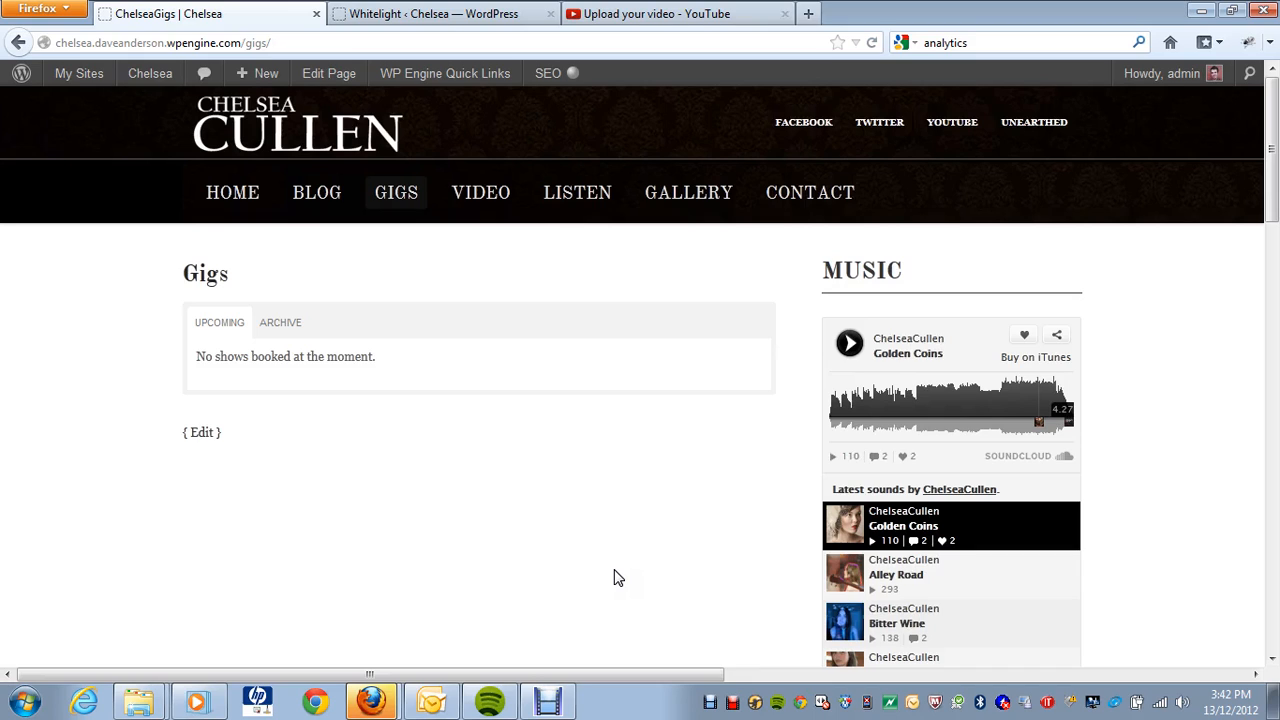
Step: Check the Gigs page's 'No shows booked' message, then go to GigPress > Add a show in the admin
click(618, 545)
drag(389, 362, 203, 358)
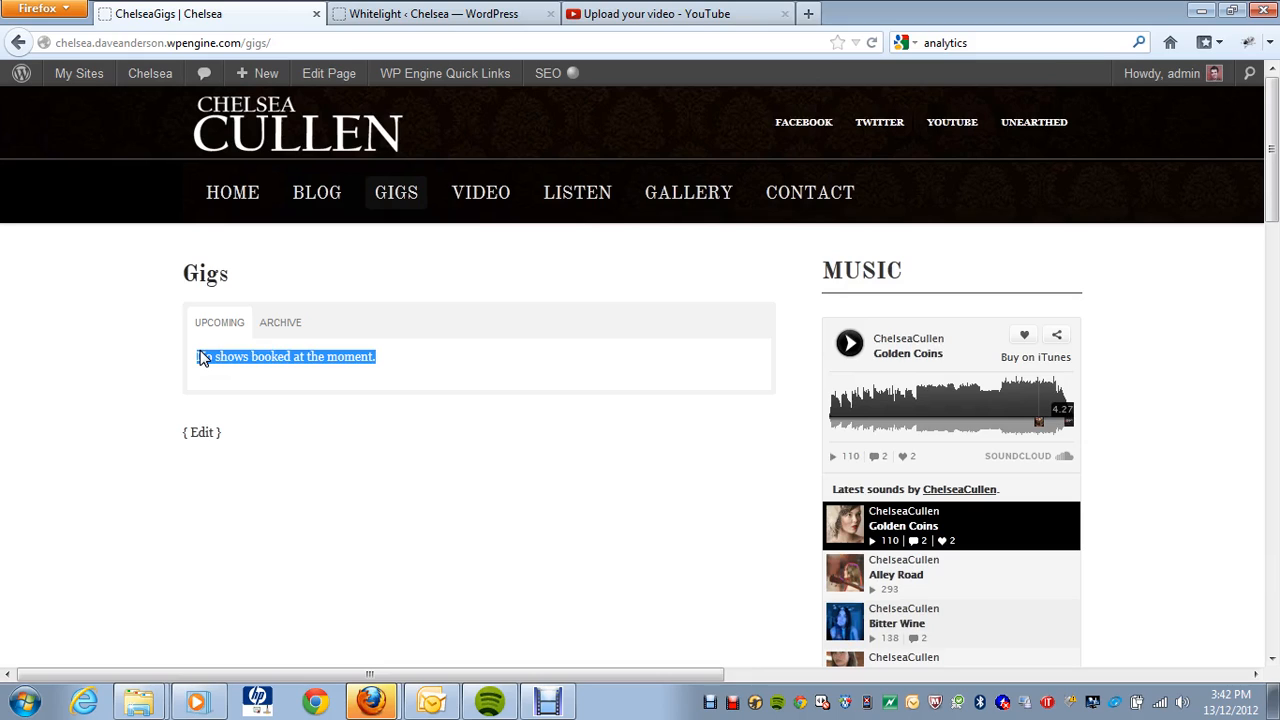
click(380, 15)
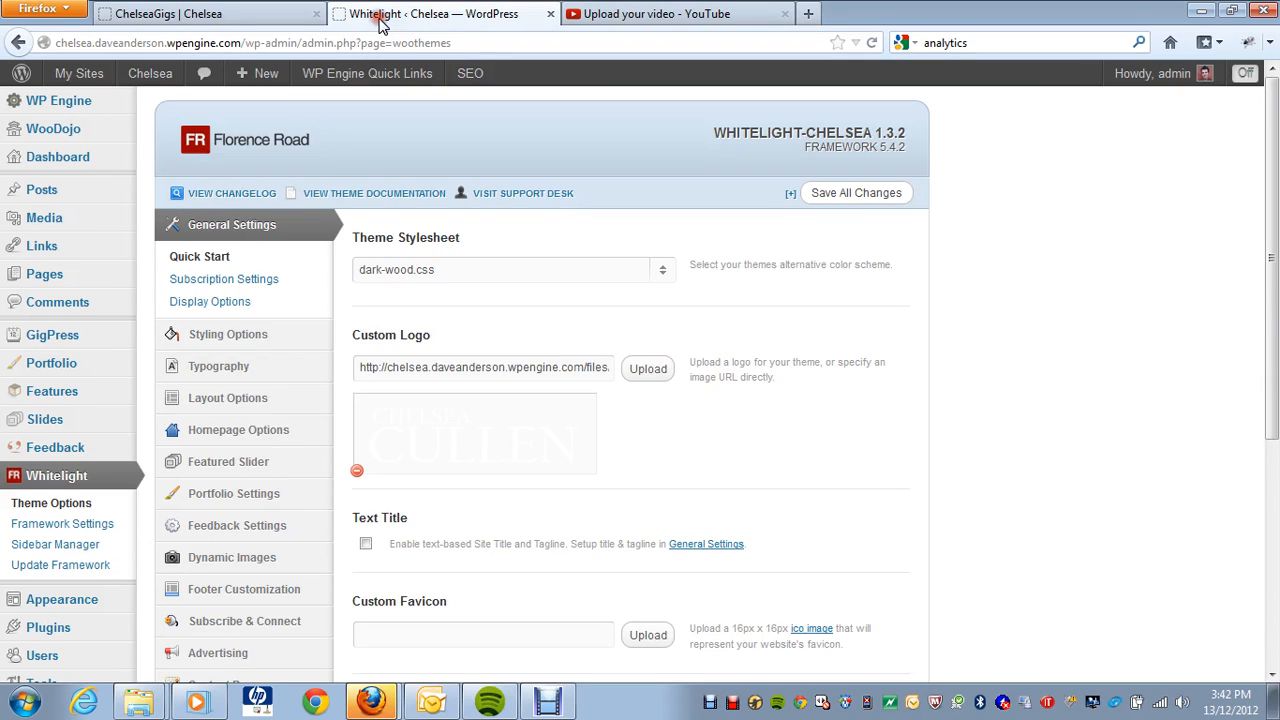
mouse_move(76, 345)
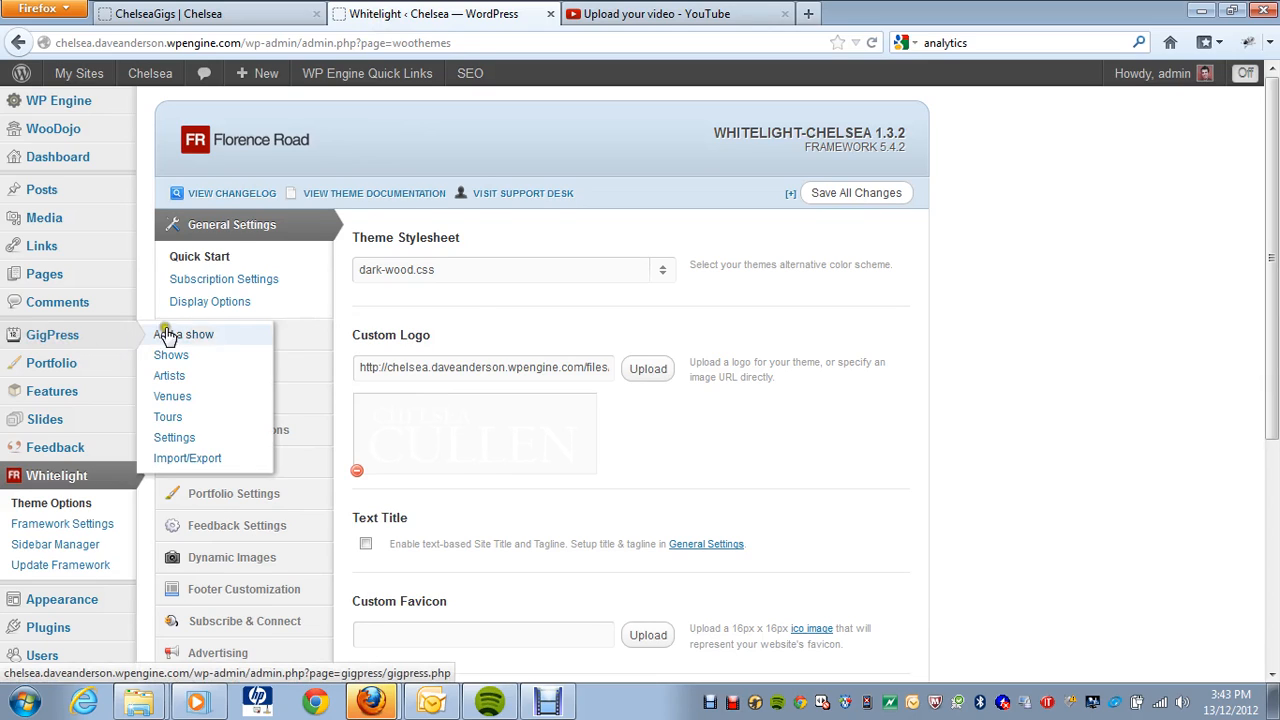
click(198, 335)
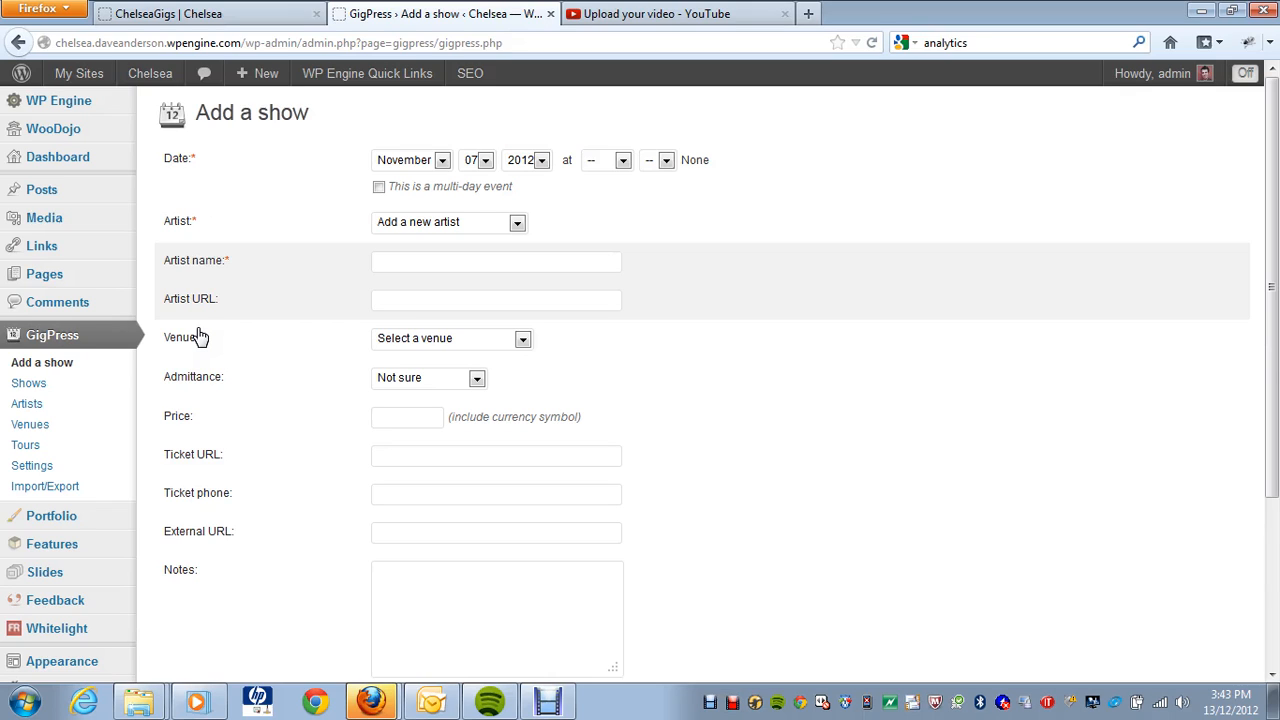
Step: Set the show date to December 20, 2012 with a 09:00 PM start time
click(441, 162)
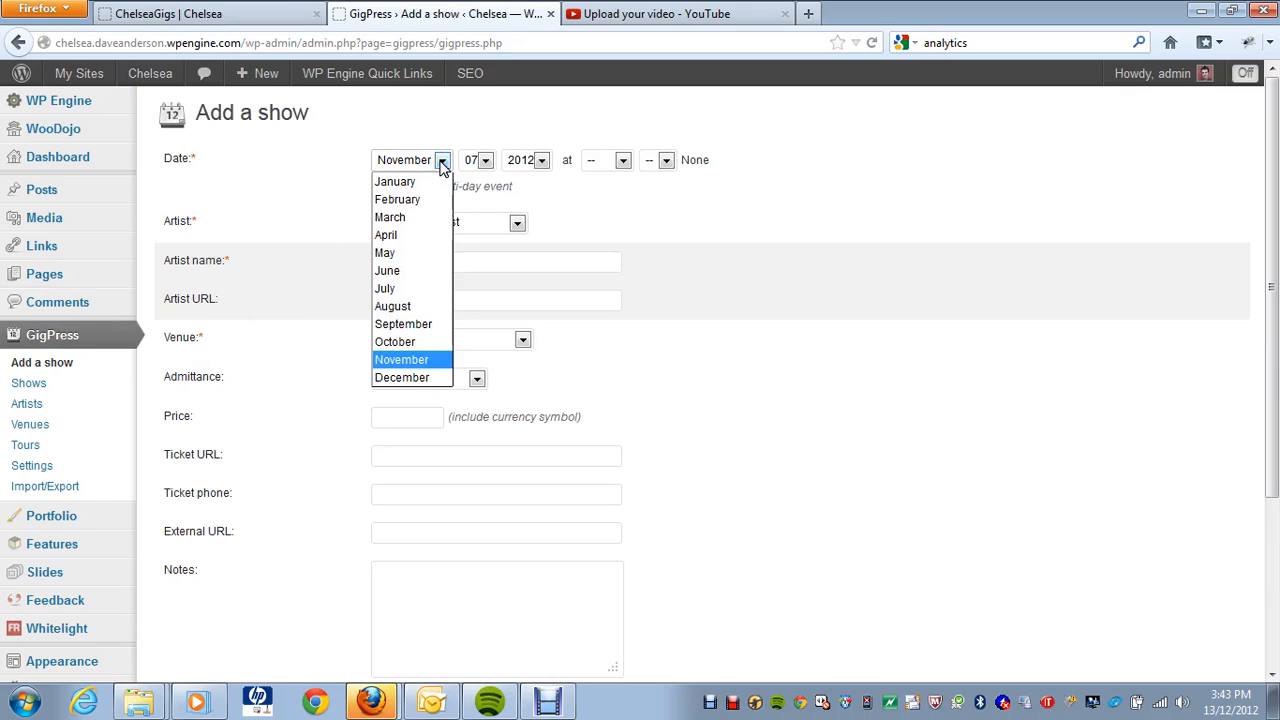
click(418, 382)
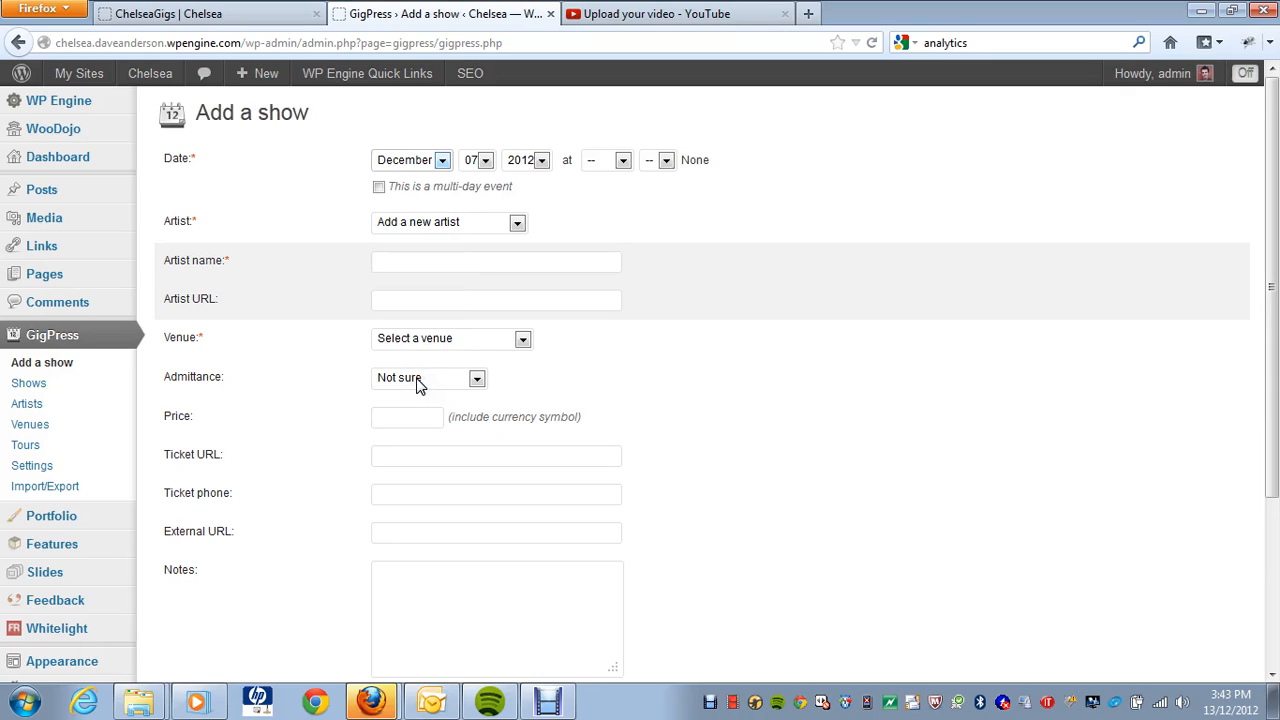
click(486, 161)
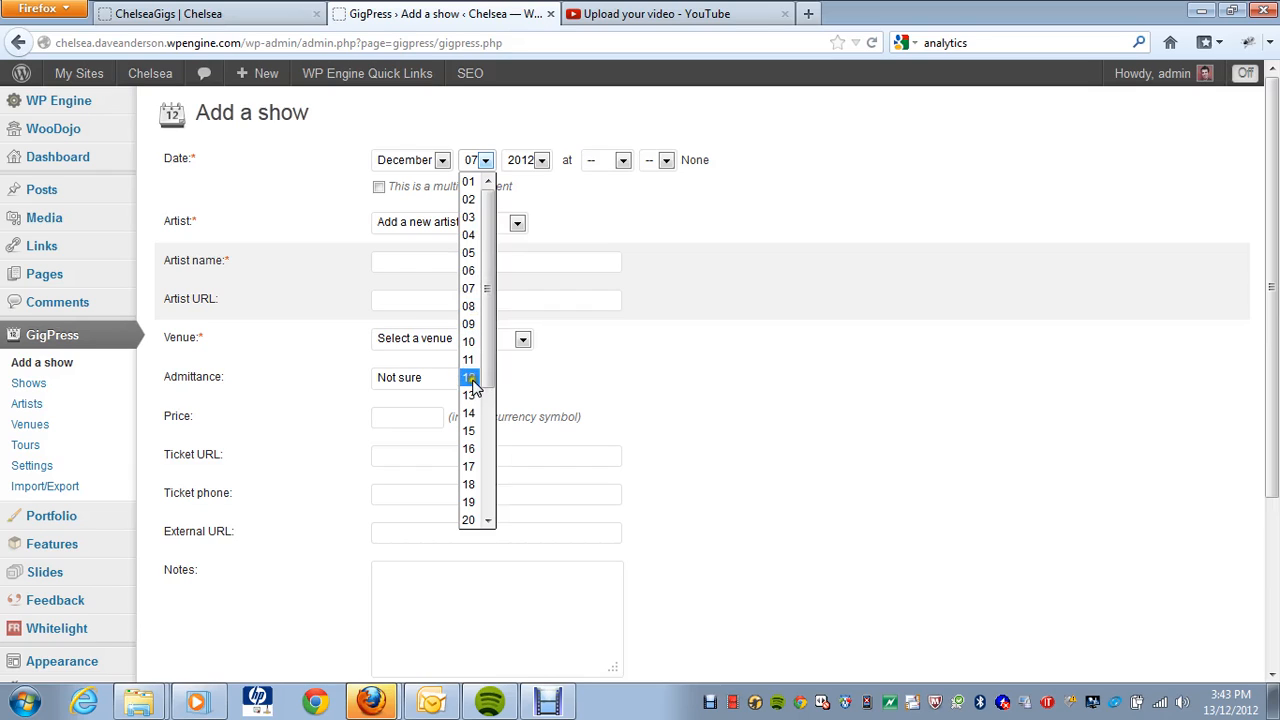
click(470, 520)
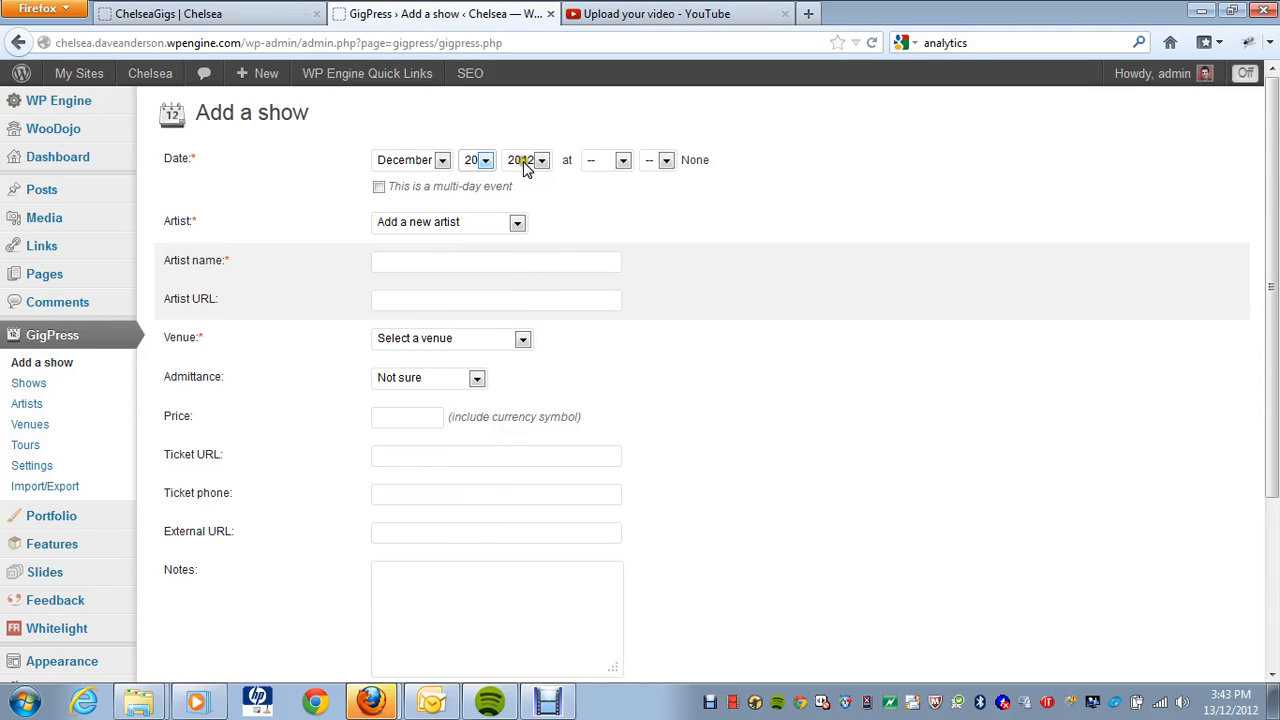
click(623, 162)
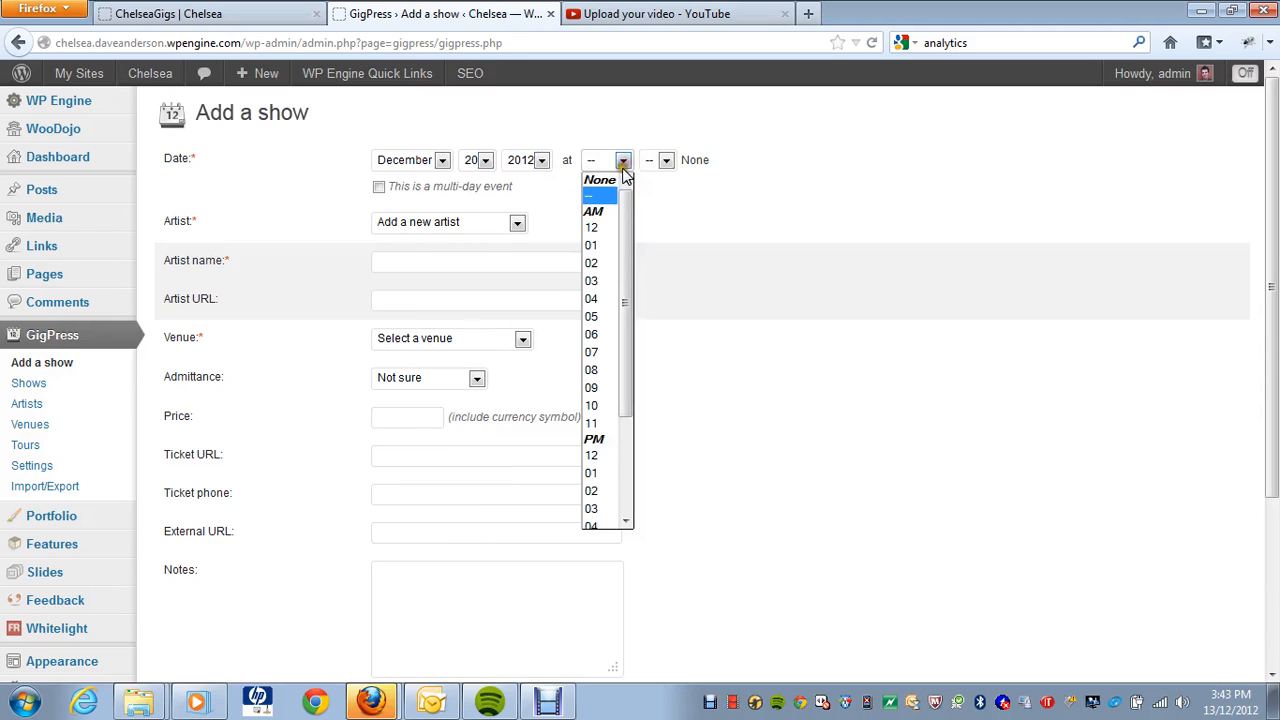
scroll(606, 300, down, 3)
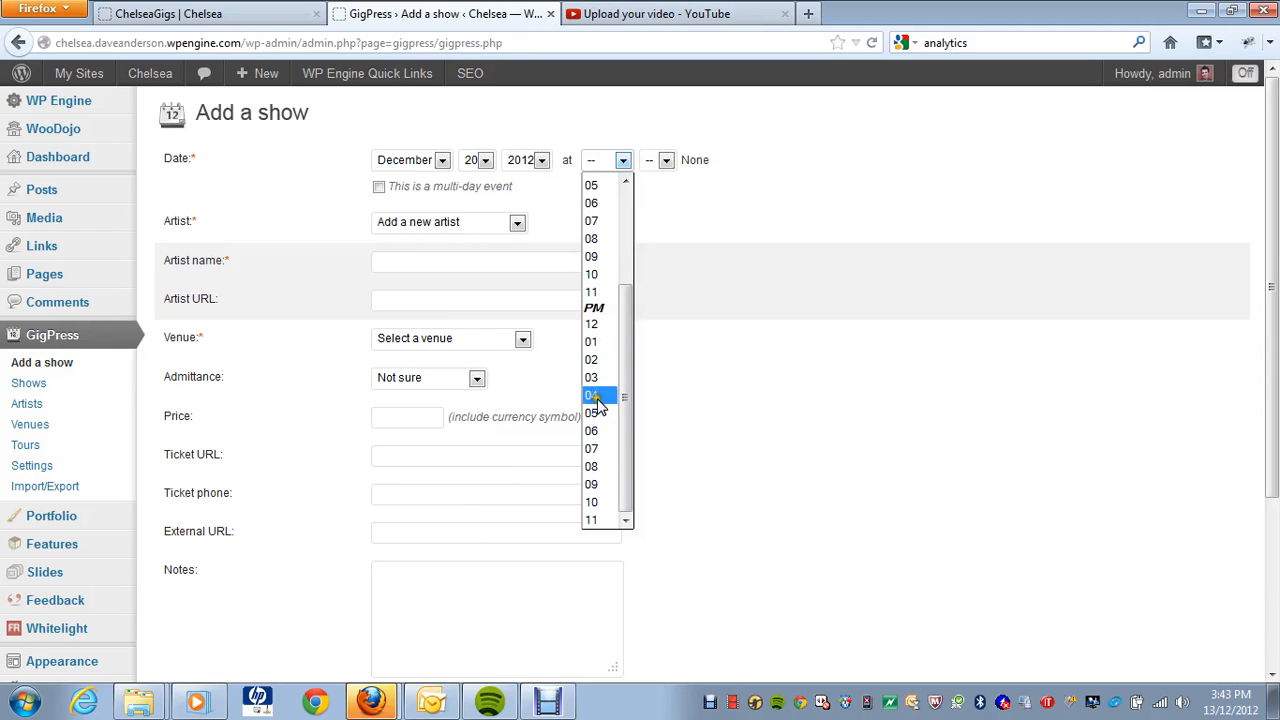
click(598, 484)
click(666, 161)
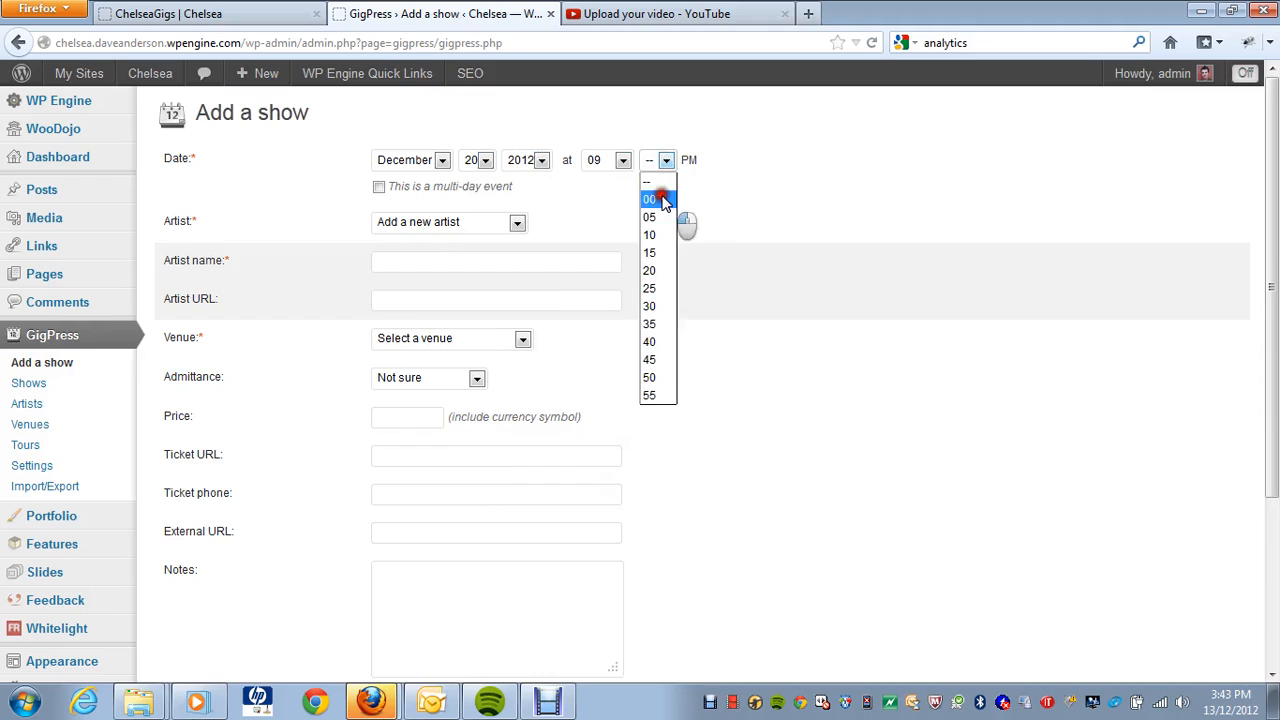
click(655, 199)
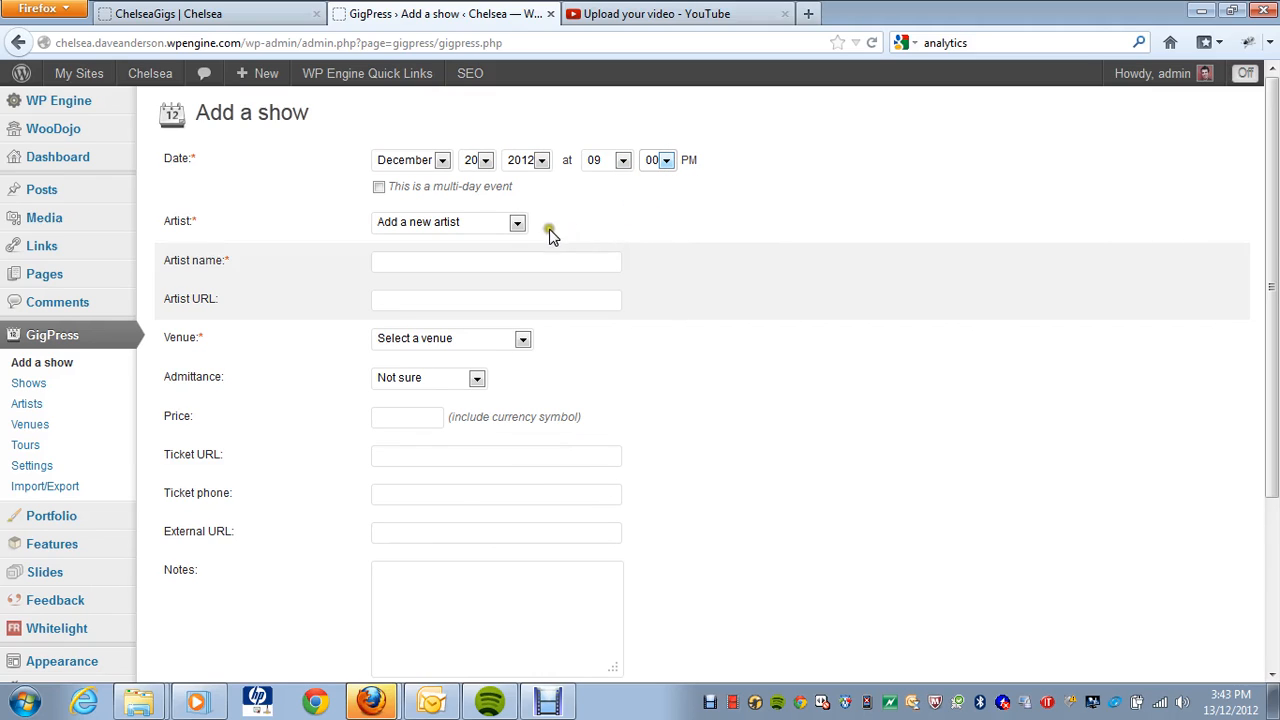
click(516, 222)
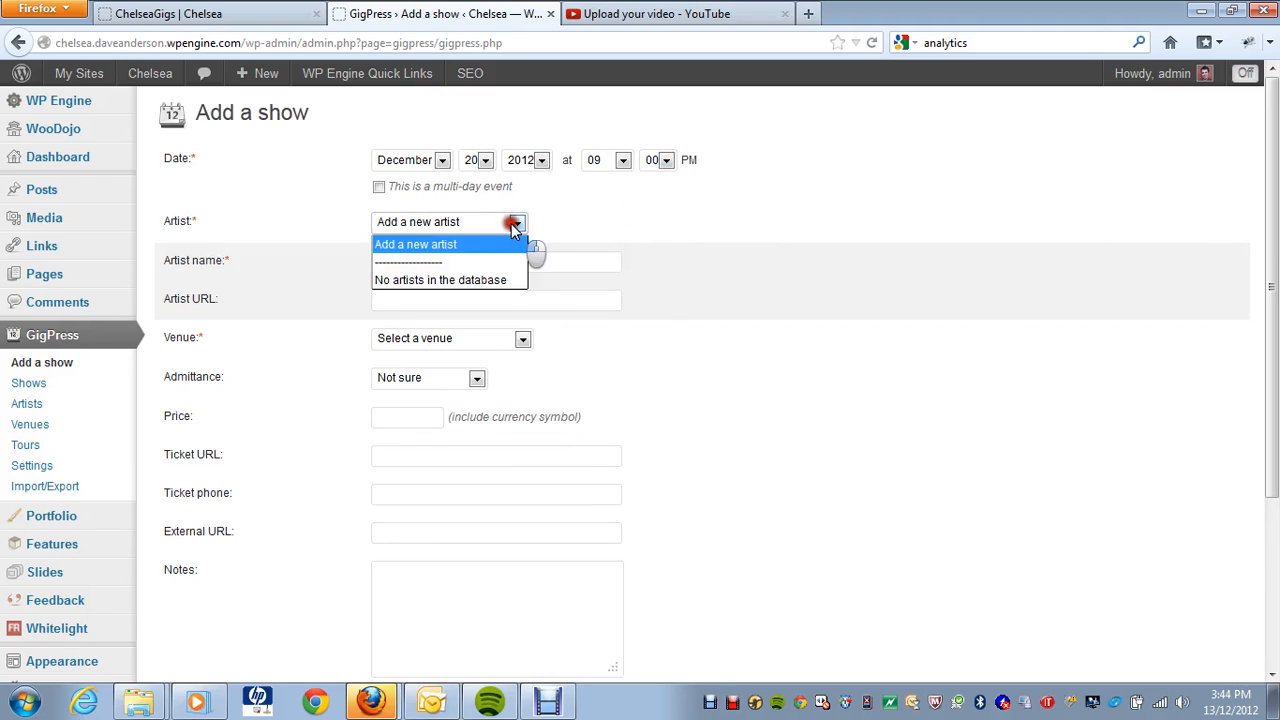
Step: Add a new artist by entering the performer's name, leaving the artist URL blank
click(503, 283)
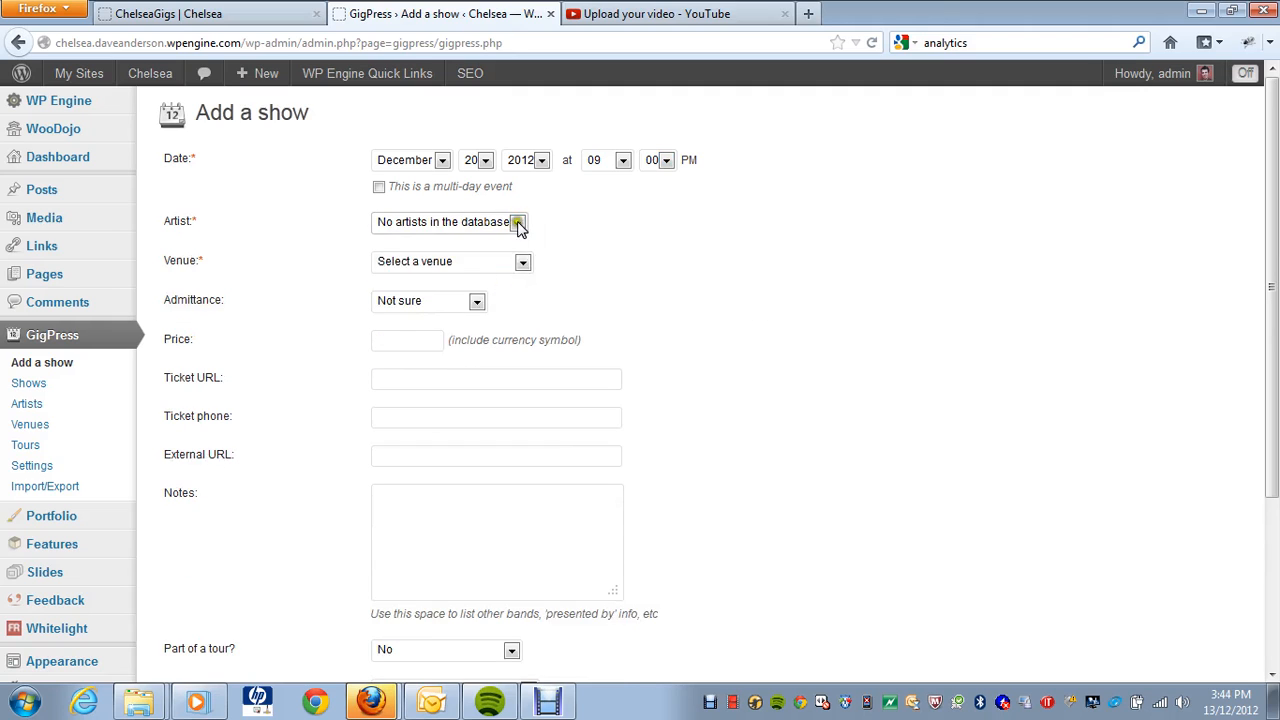
click(518, 224)
click(506, 245)
click(484, 262)
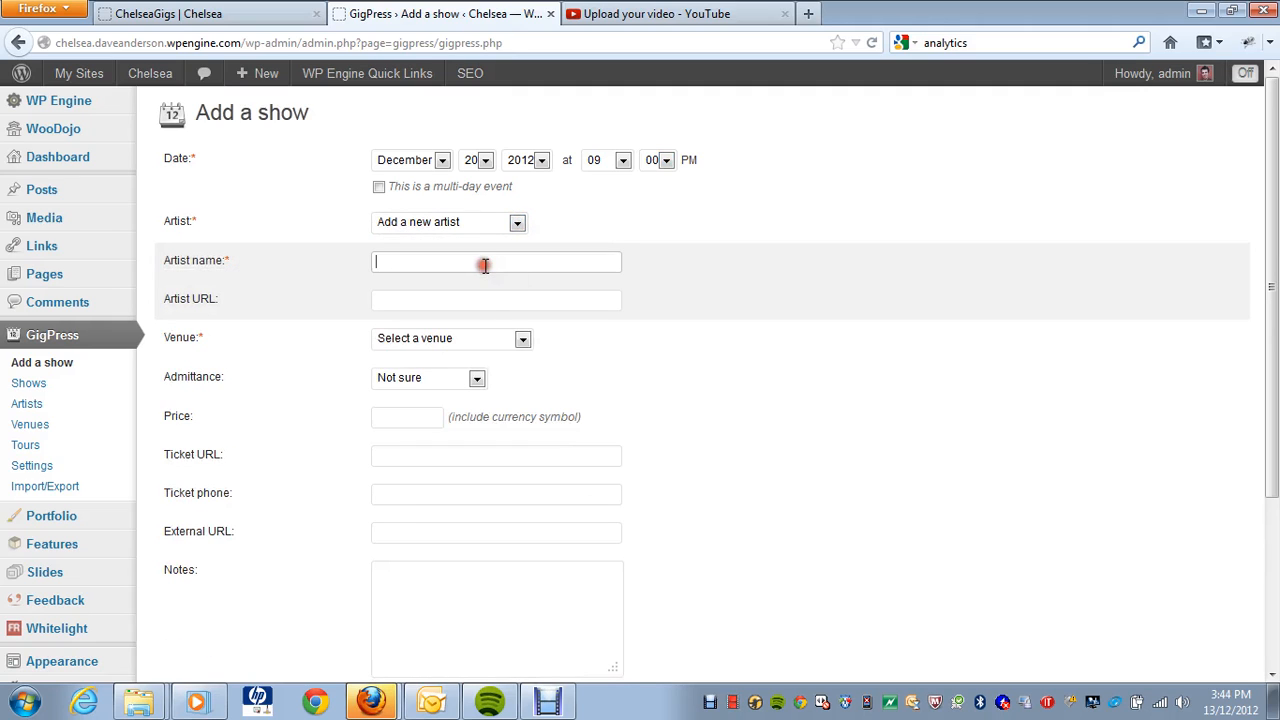
click(505, 292)
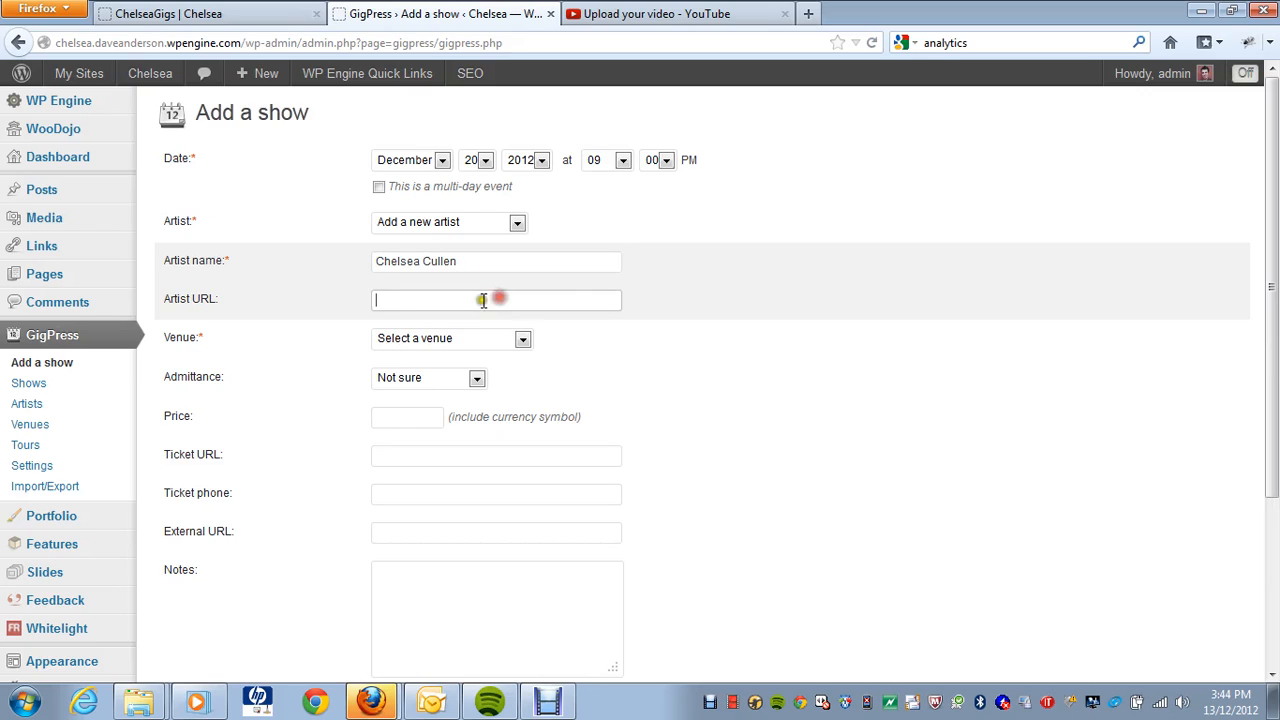
click(767, 299)
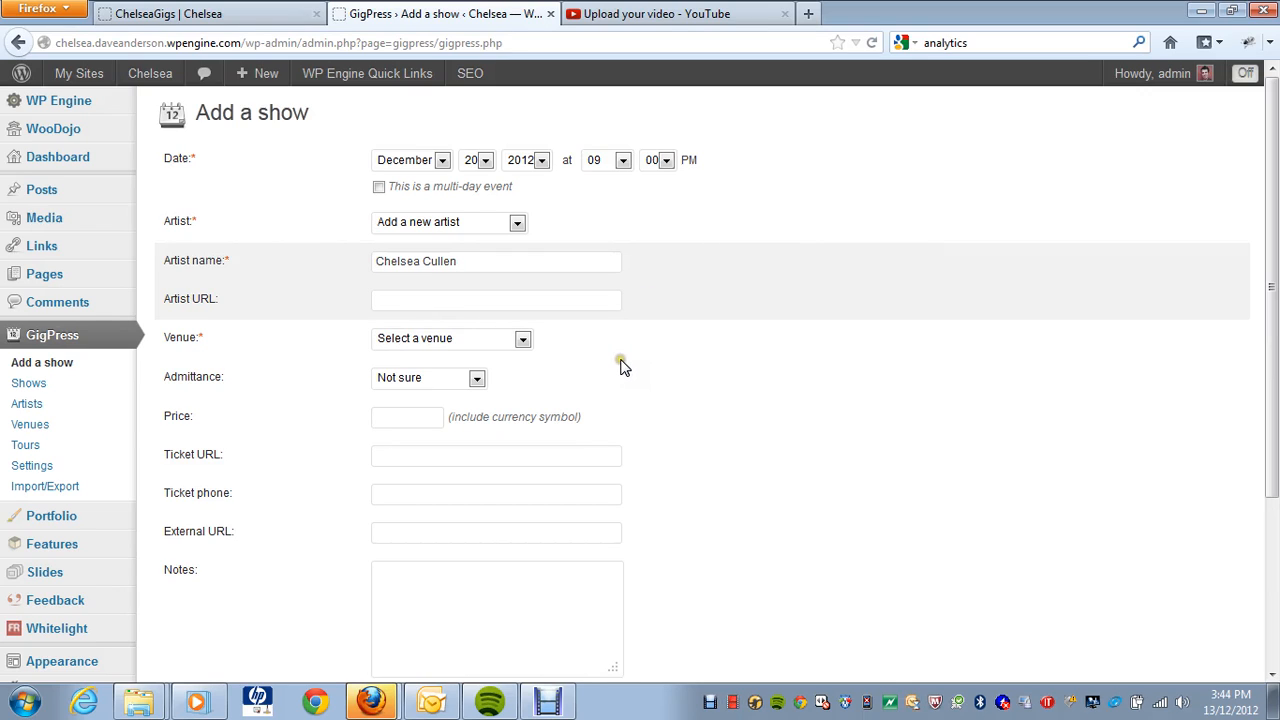
Step: Choose 'Add a new venue' and begin entering the venue name
click(523, 340)
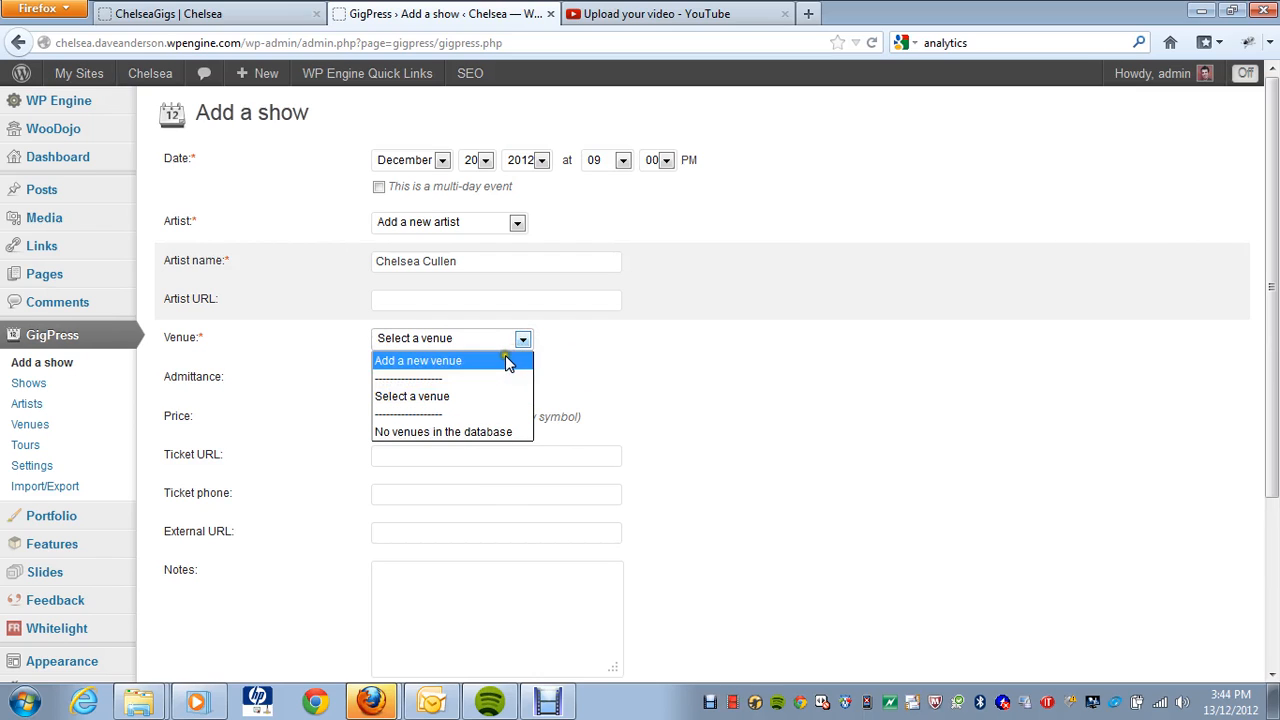
click(505, 360)
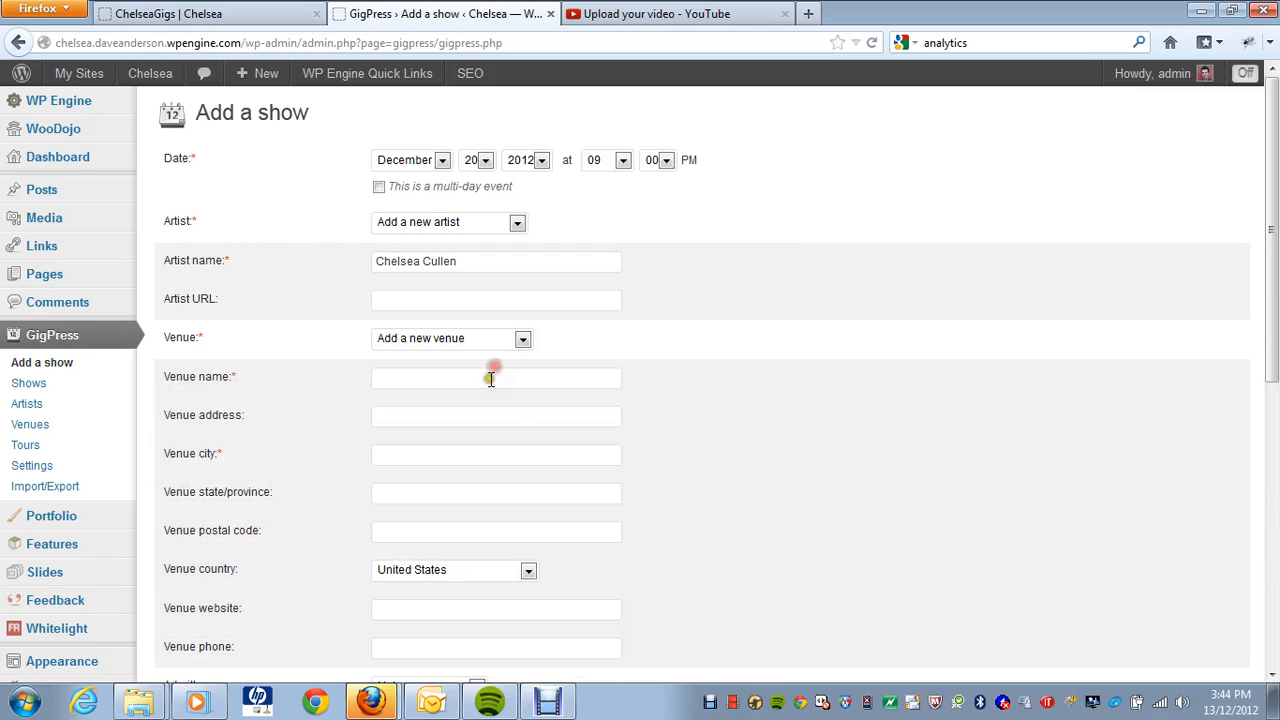
click(491, 376)
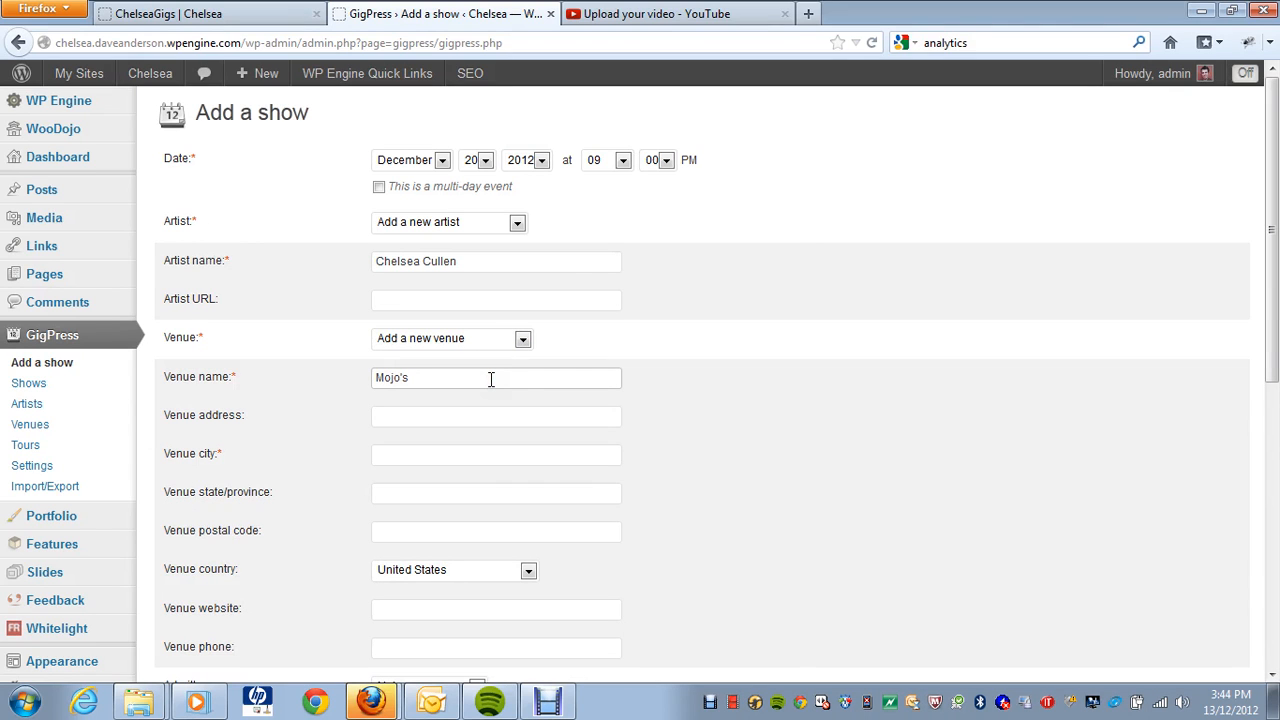
Step: Search Google for 'mojos' in a new browser tab
click(808, 13)
click(994, 41)
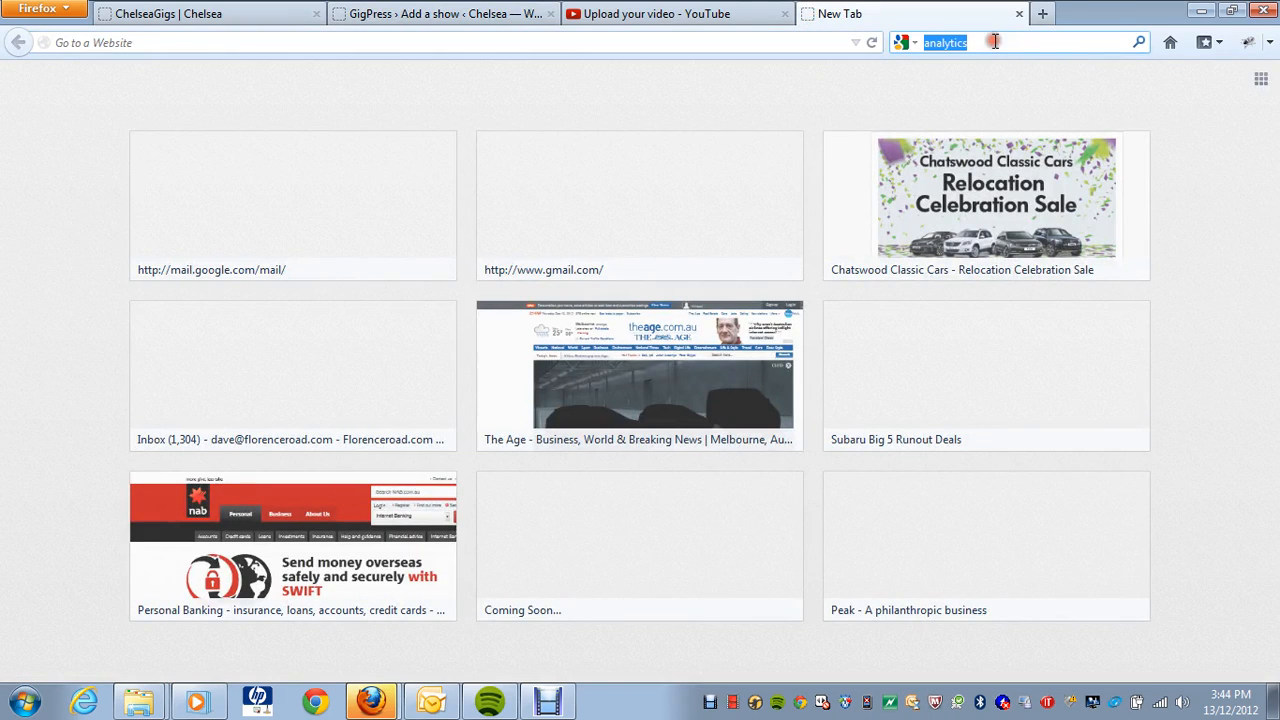
text(mojos)
key(Return)
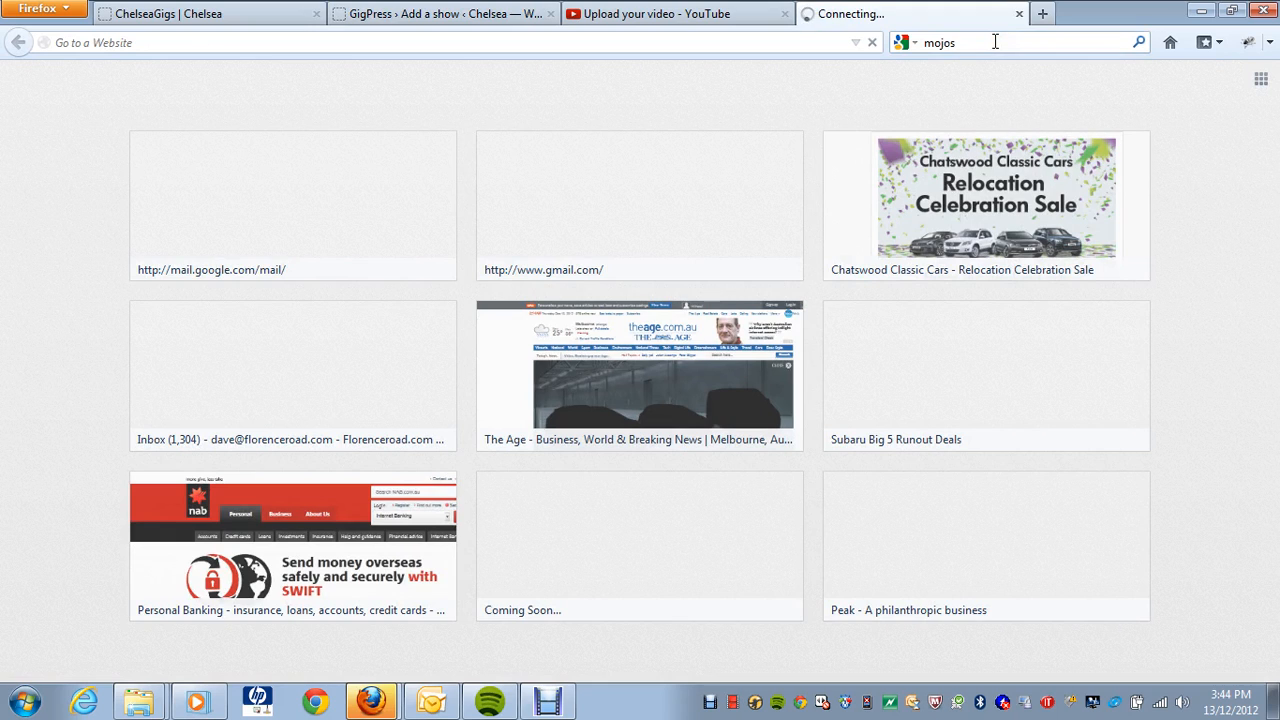
click(490, 14)
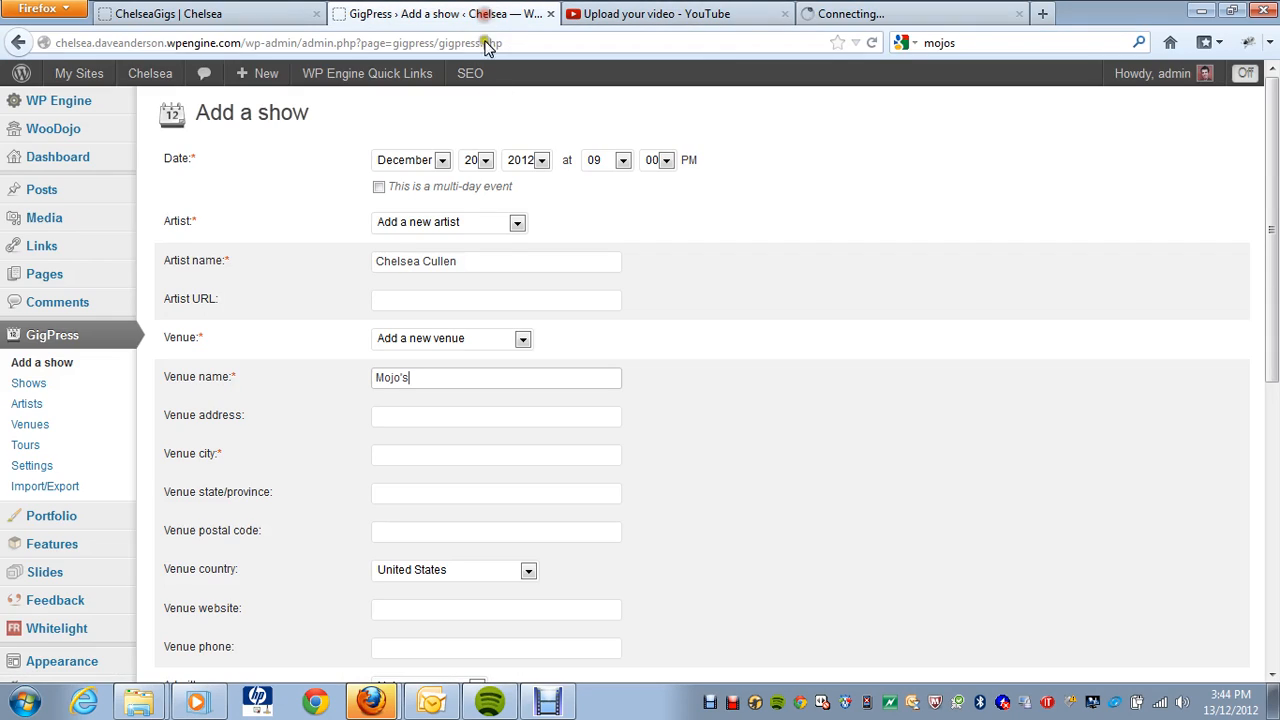
click(452, 411)
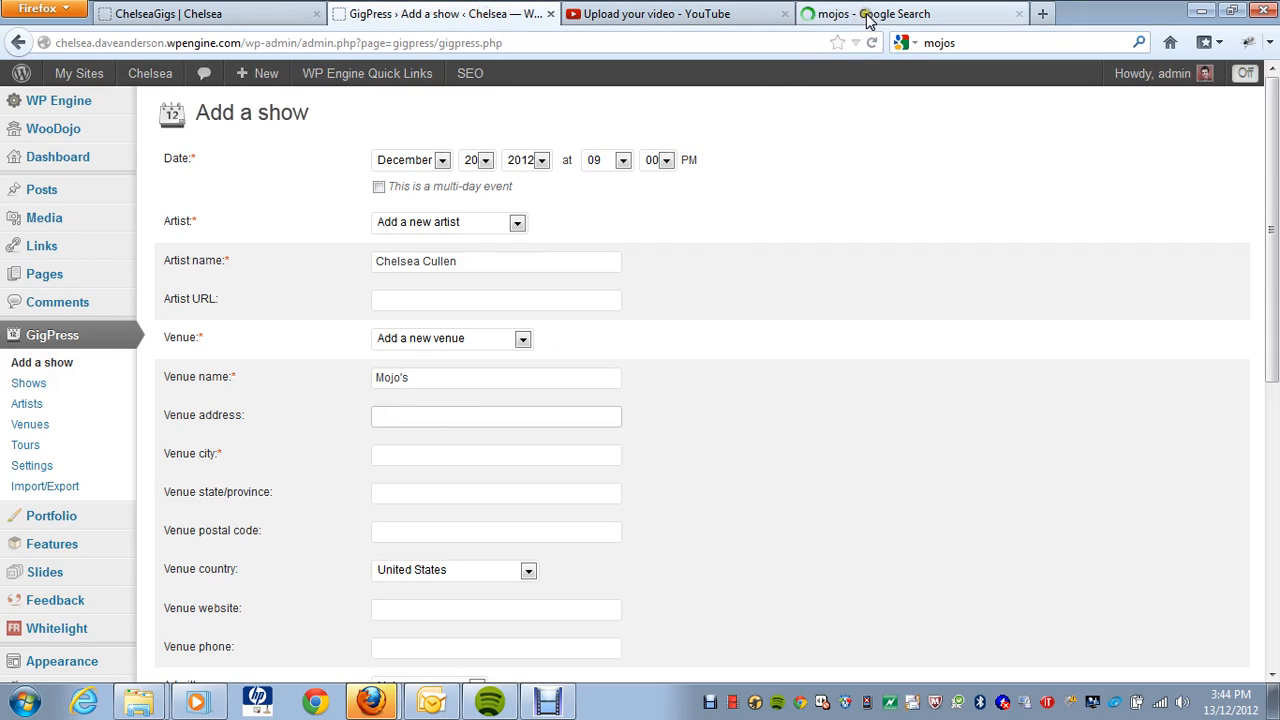
Step: Copy Mojo's street address, 237 Queen Victoria Street, into the Venue address field
click(868, 16)
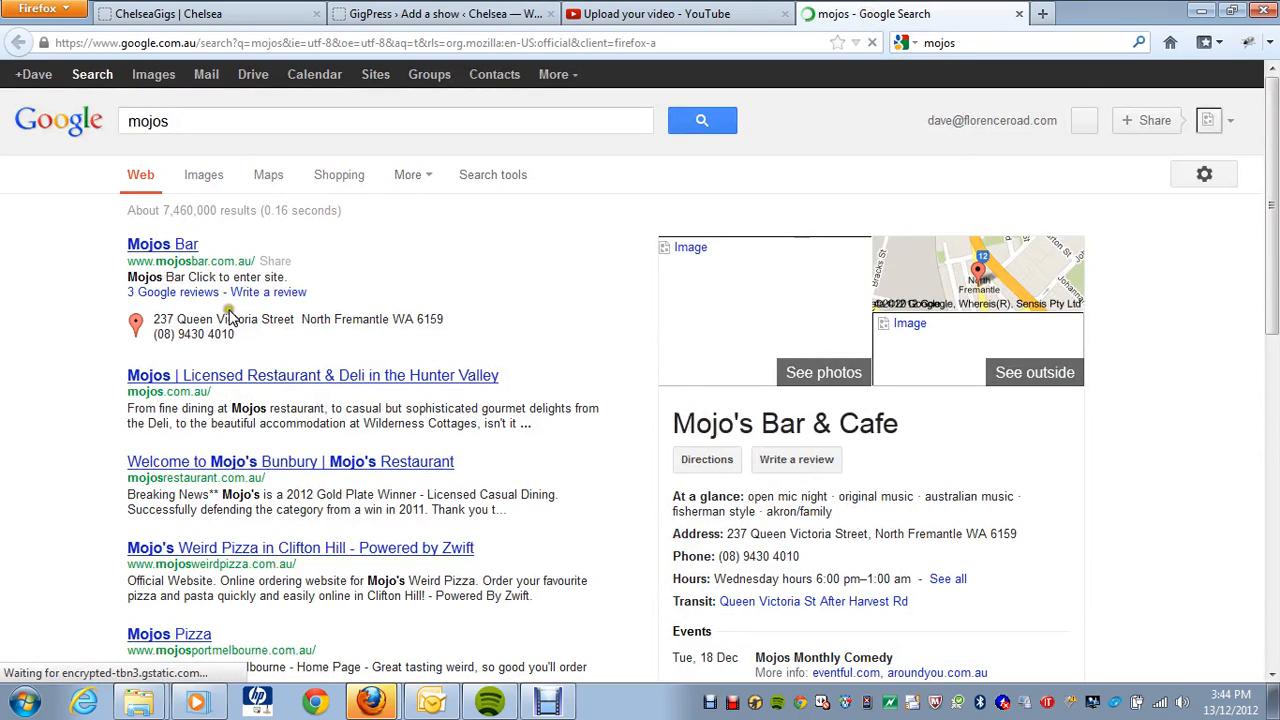
drag(152, 318, 297, 316)
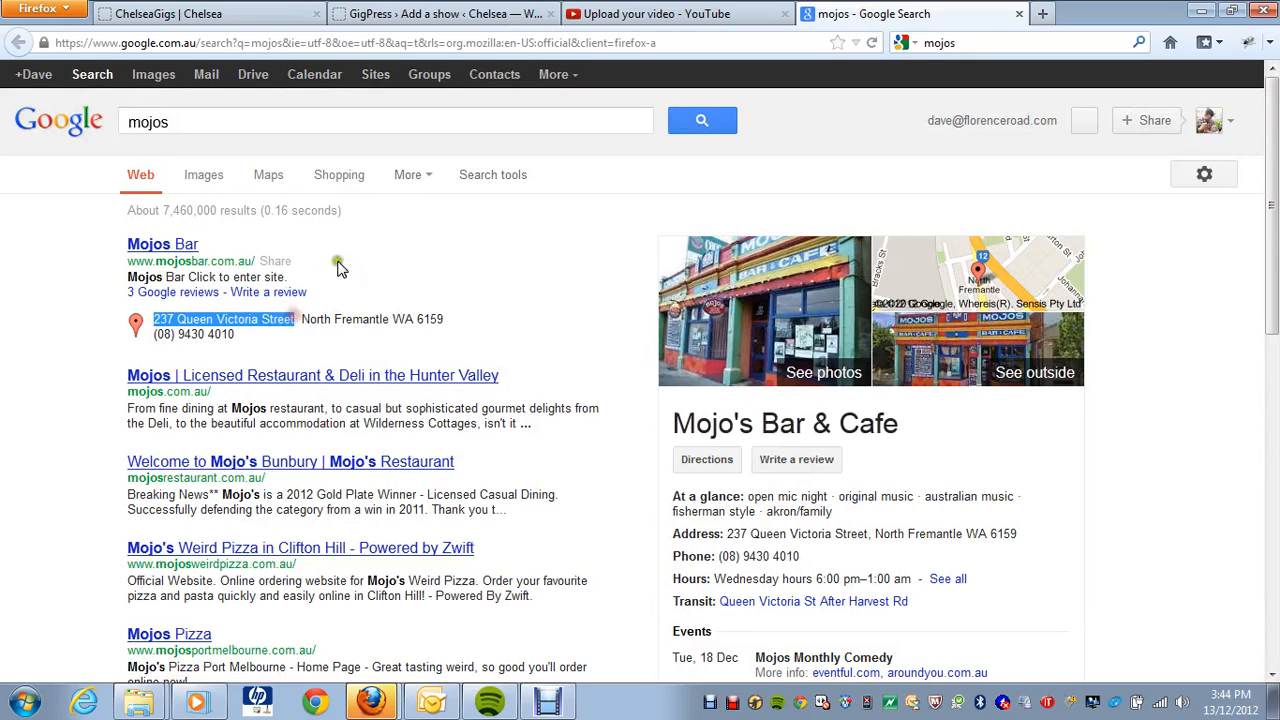
key(ctrl+c)
click(420, 14)
click(432, 417)
key(ctrl+v)
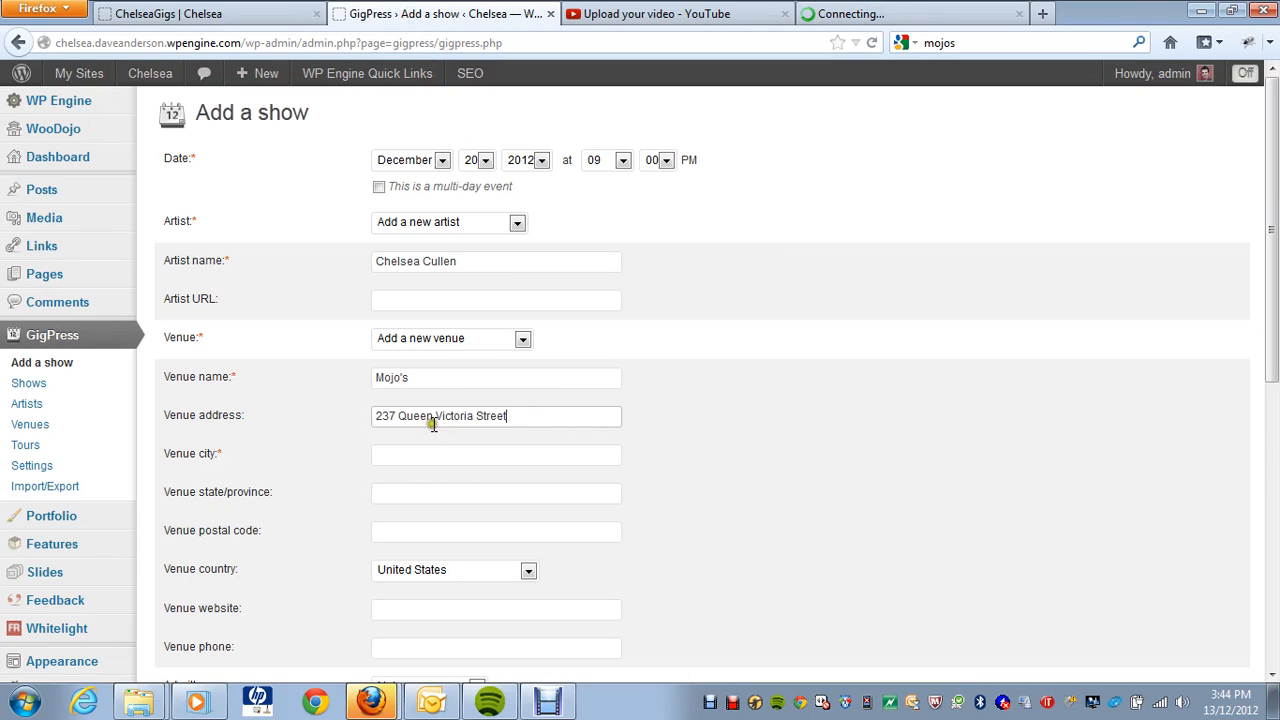
Step: Enter North Fremantle as the venue city and WA as the venue state
click(425, 454)
text(NO)
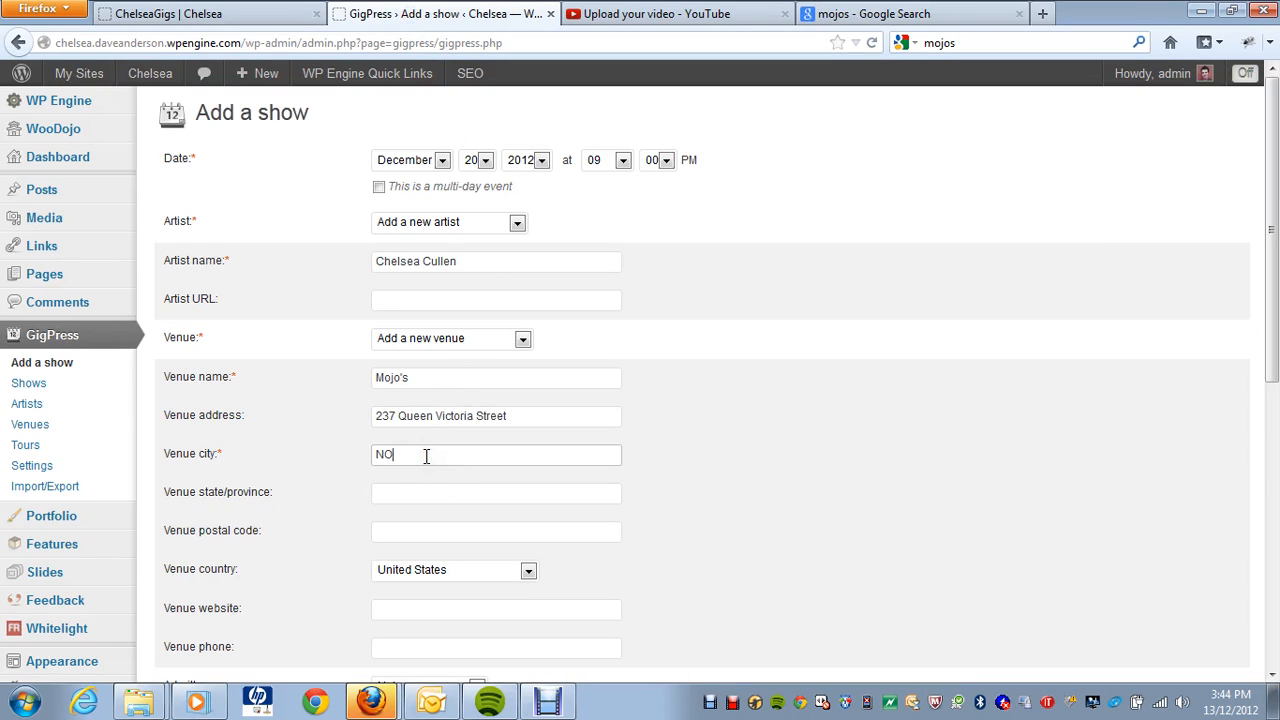
text(rth)
key(BackSpace)
key(BackSpace)
text(orth Fremantle)
click(420, 492)
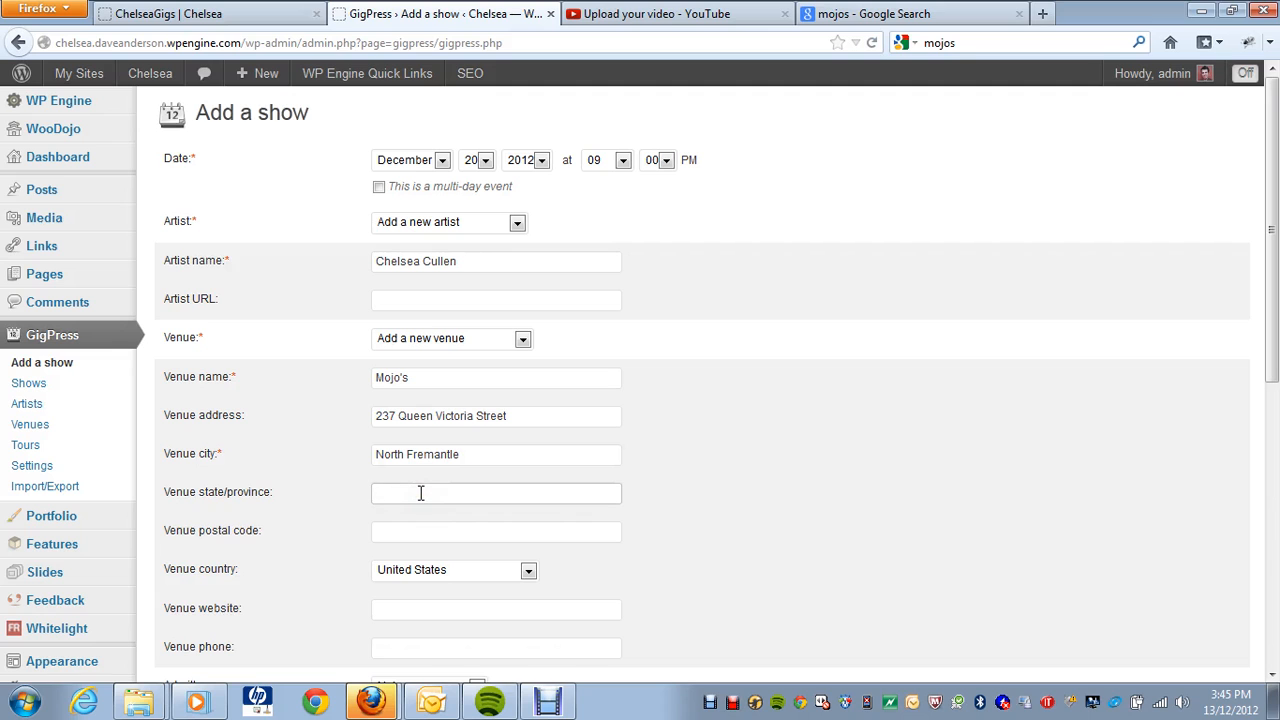
text(WA)
click(418, 525)
Step: Check the postcode 6159 in the search results and set the venue country to Australia
click(880, 13)
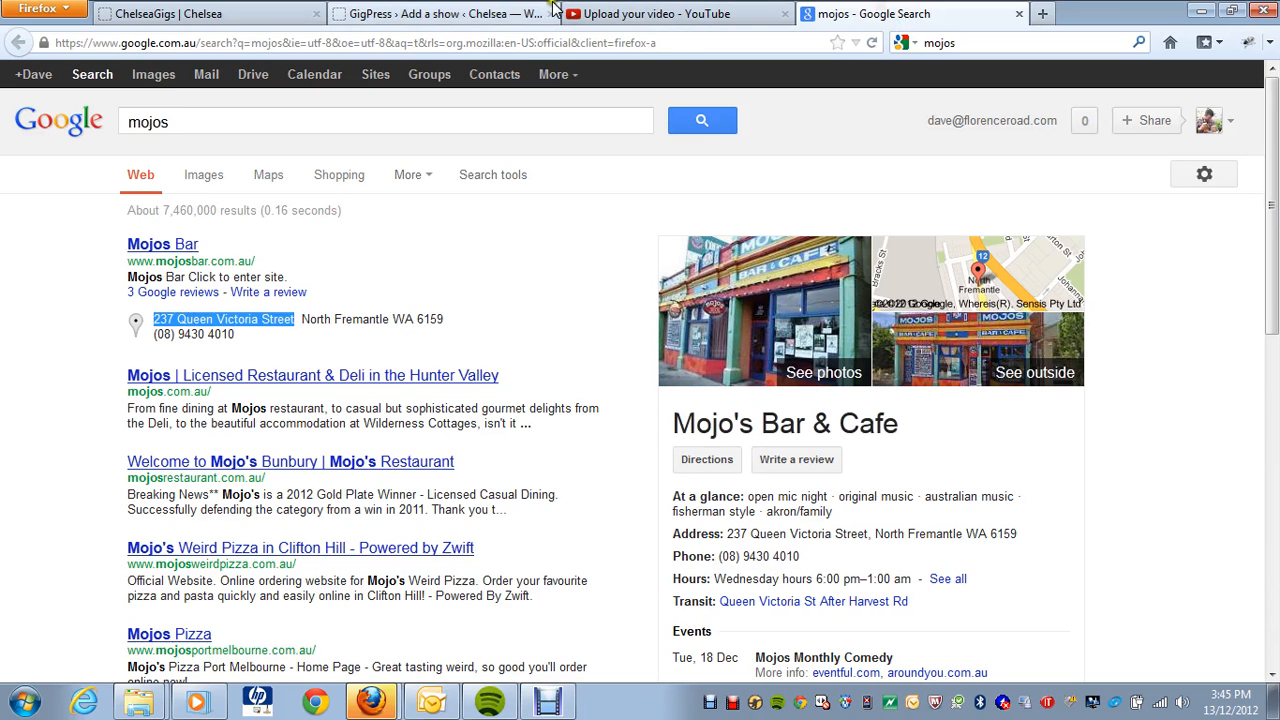
click(500, 13)
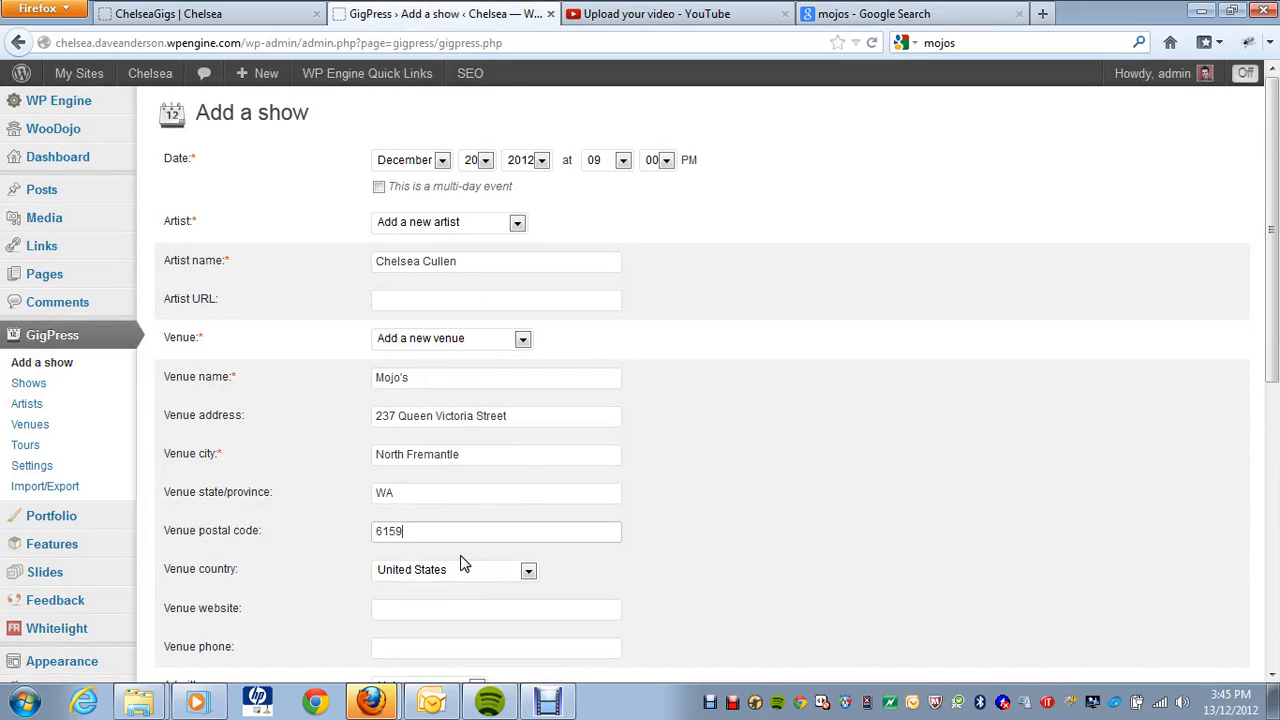
click(528, 569)
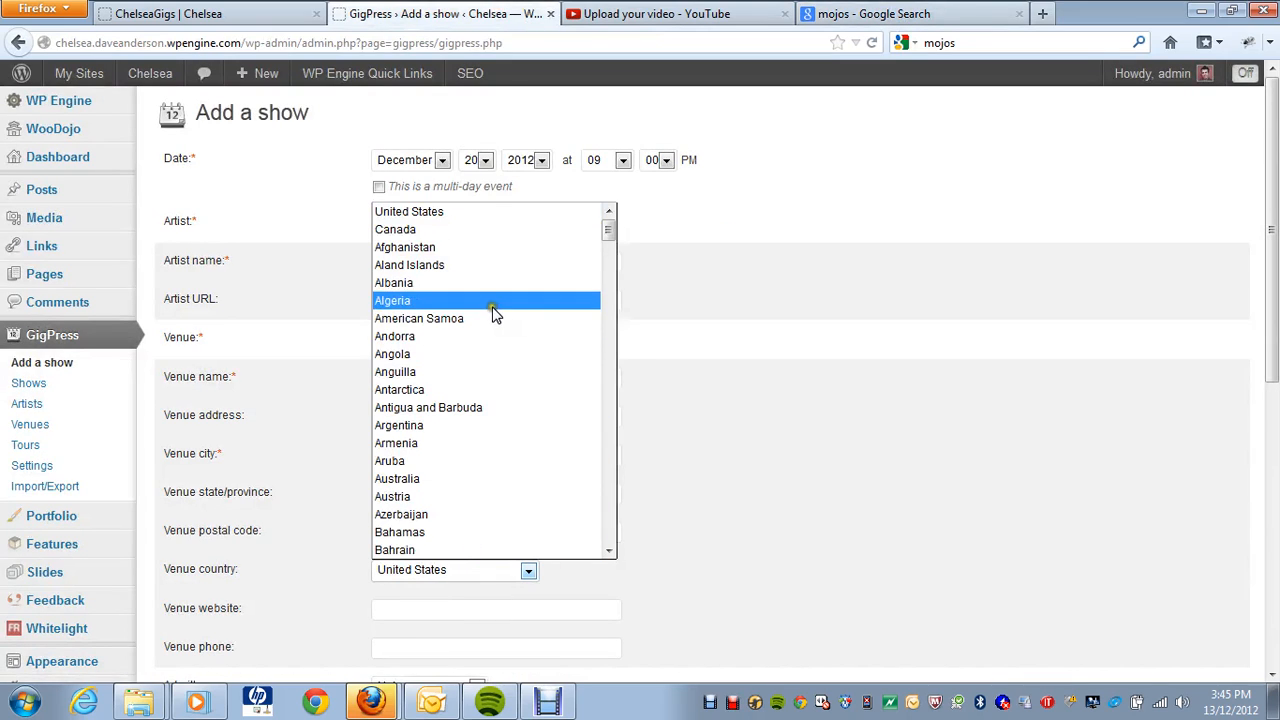
click(461, 478)
click(423, 606)
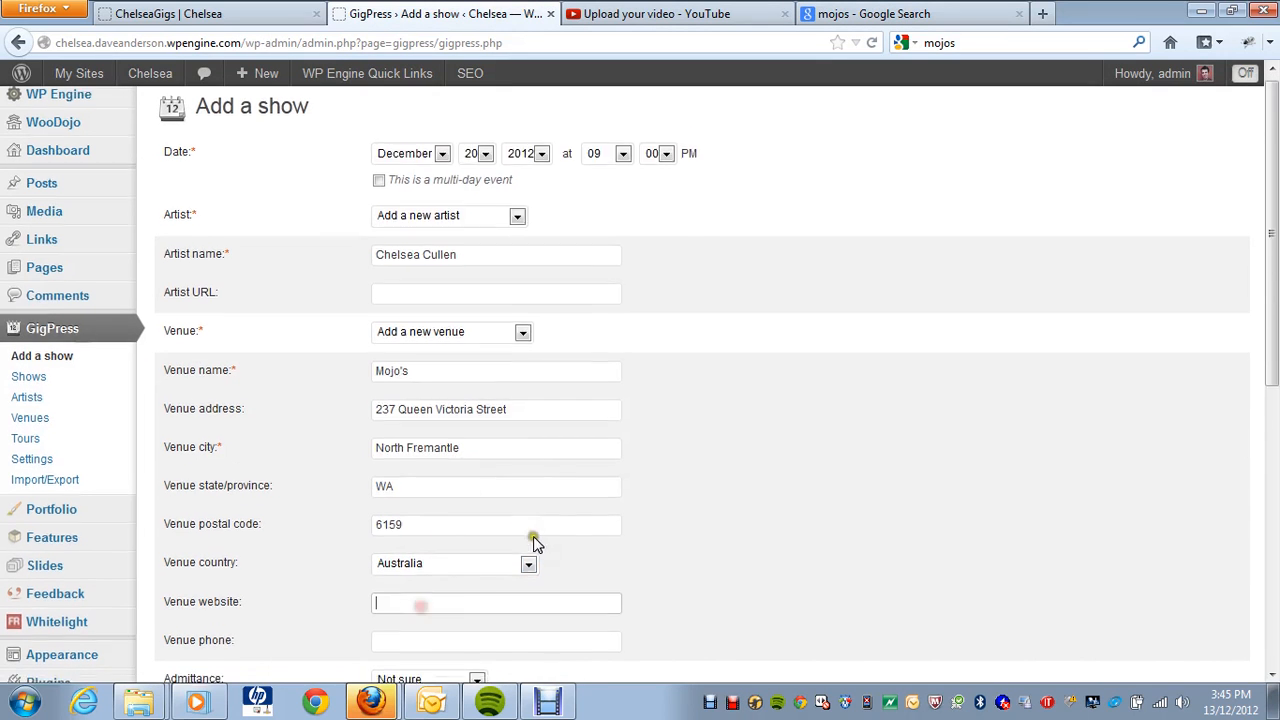
scroll(535, 543, down, 2)
click(886, 13)
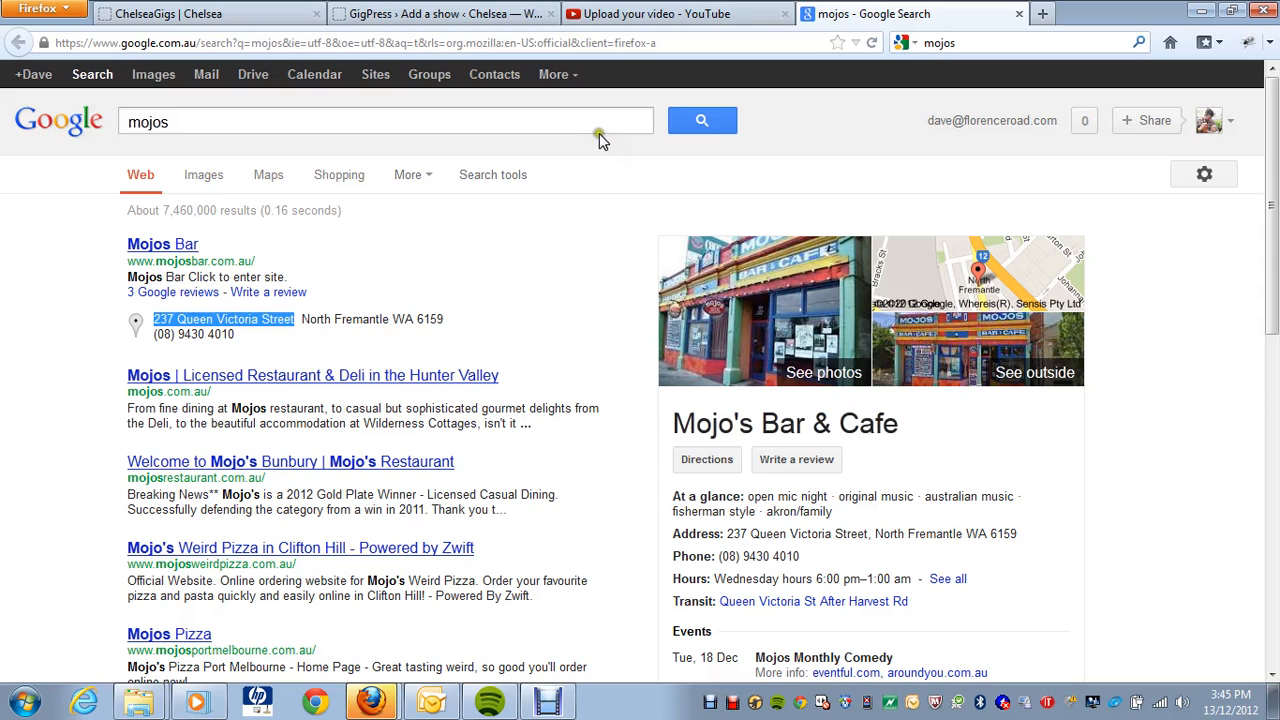
right_click(152, 243)
click(222, 356)
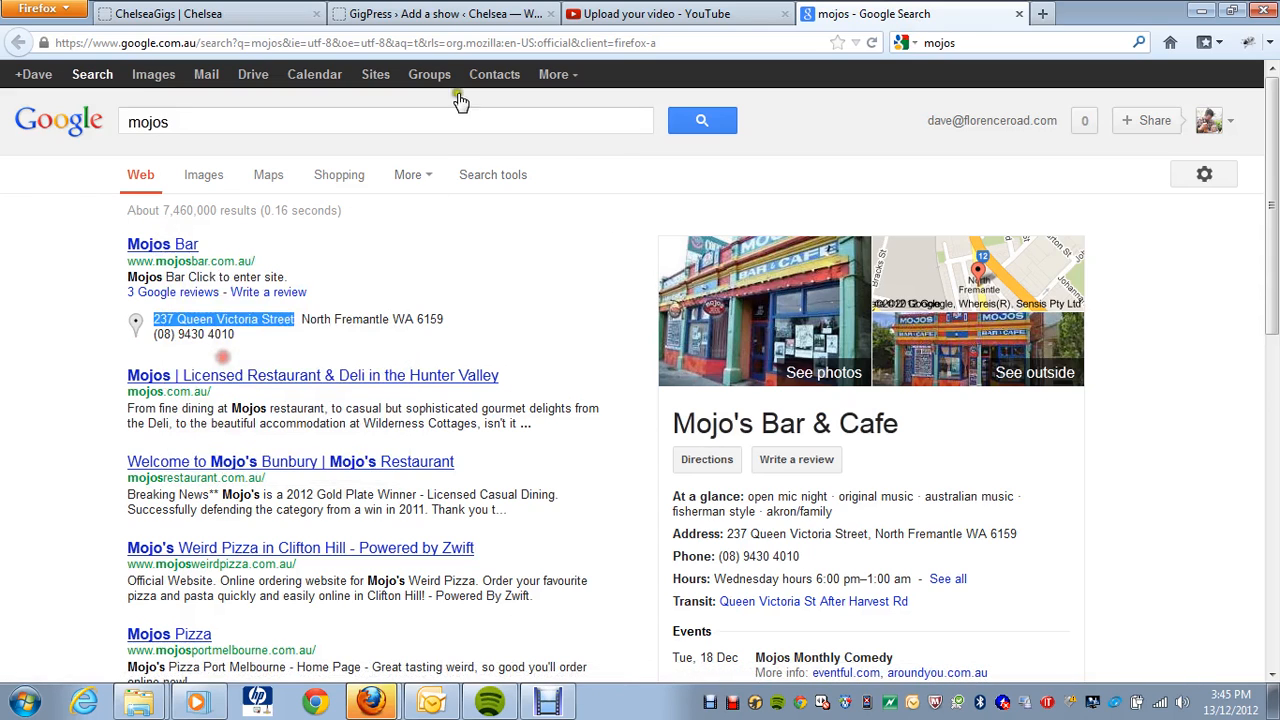
click(395, 14)
key(ctrl+v)
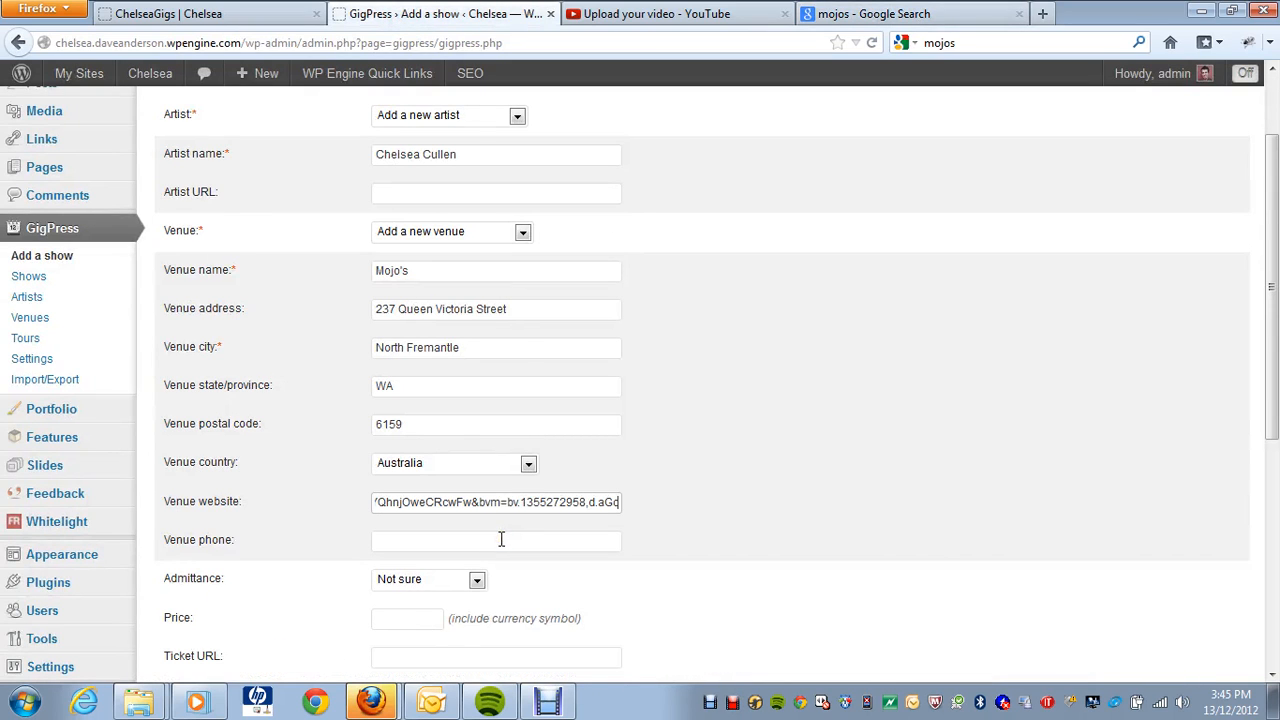
triple_click(500, 502)
key(BackSpace)
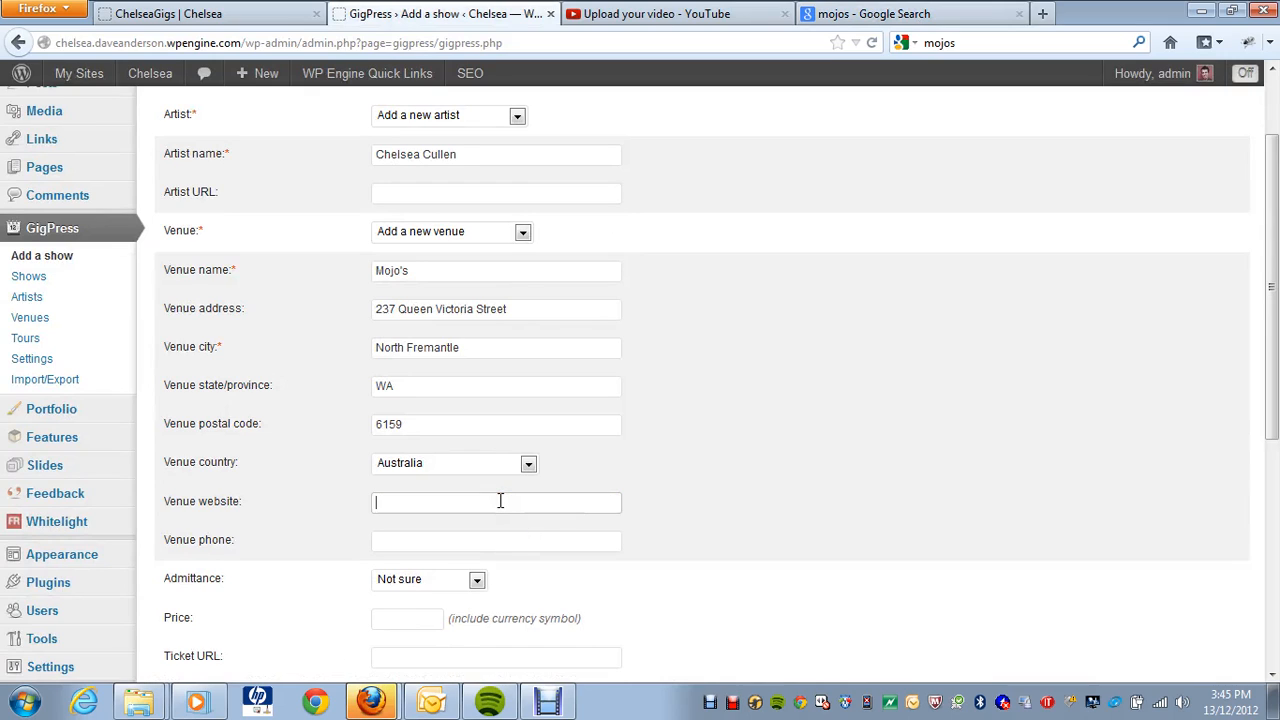
text(http://www.mojosbar.com.au)
click(495, 540)
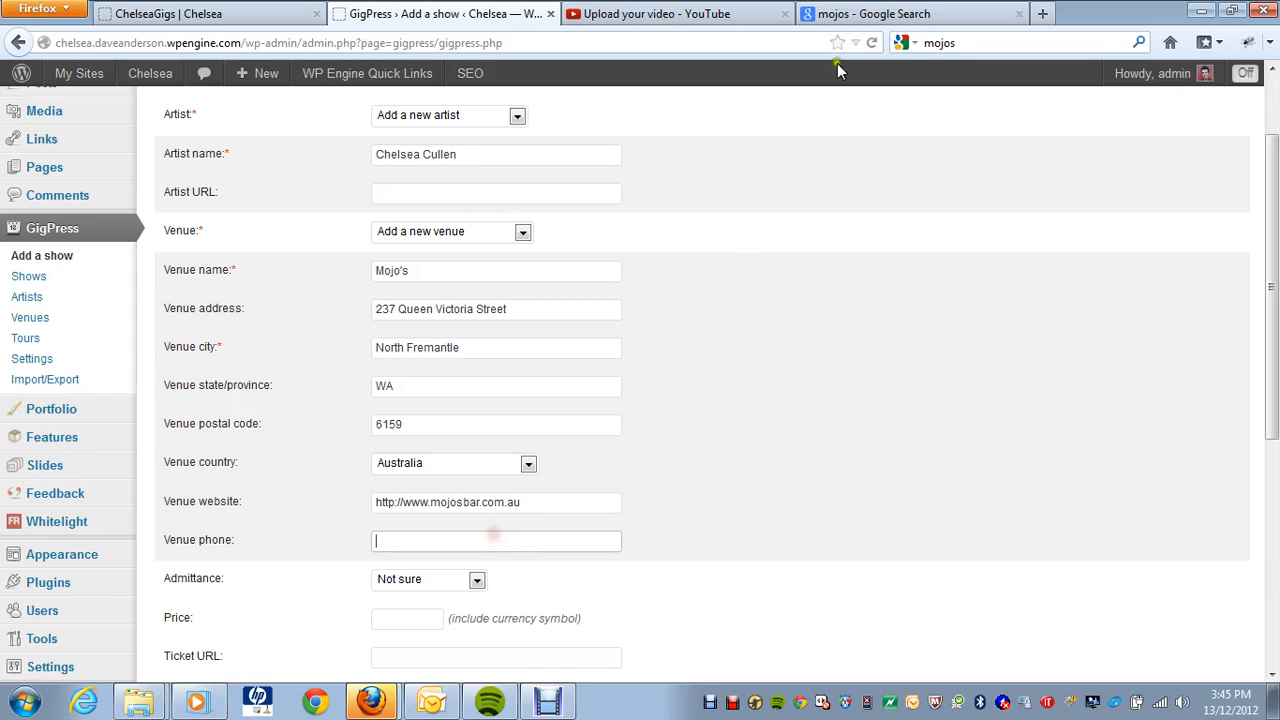
Step: Copy the venue's phone number from the search results into Venue phone
click(860, 13)
drag(236, 336, 154, 338)
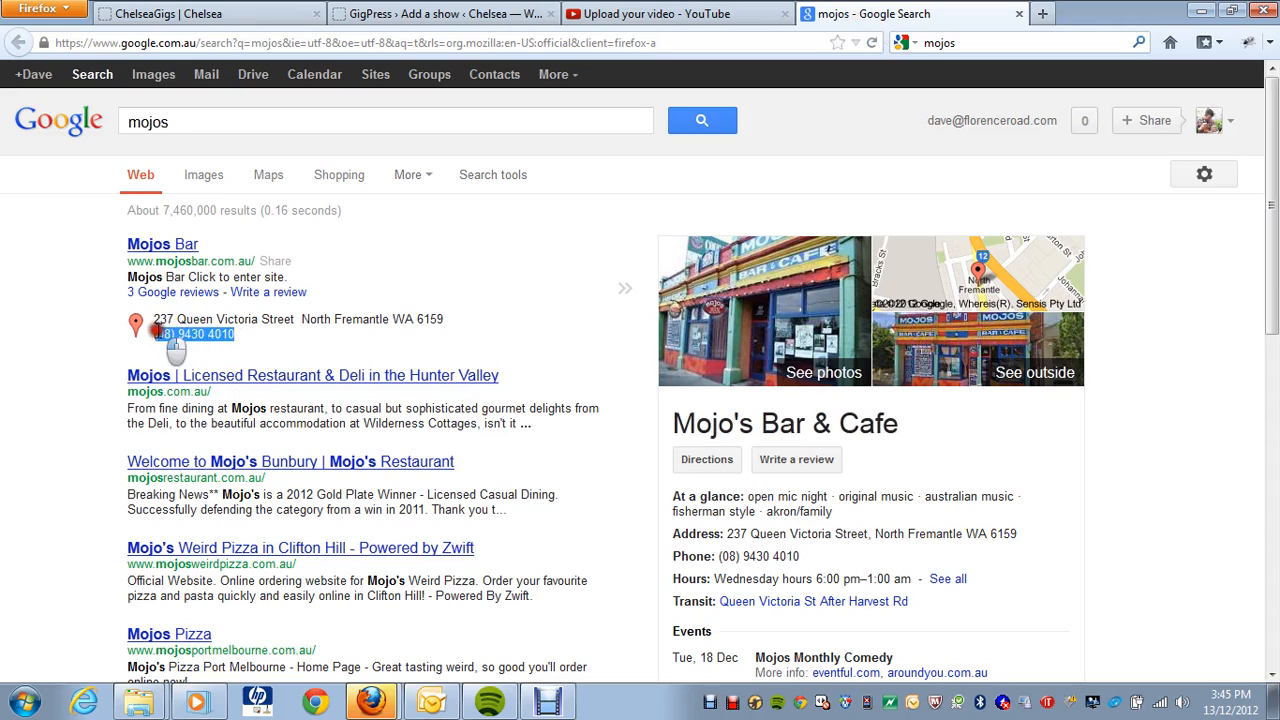
click(443, 13)
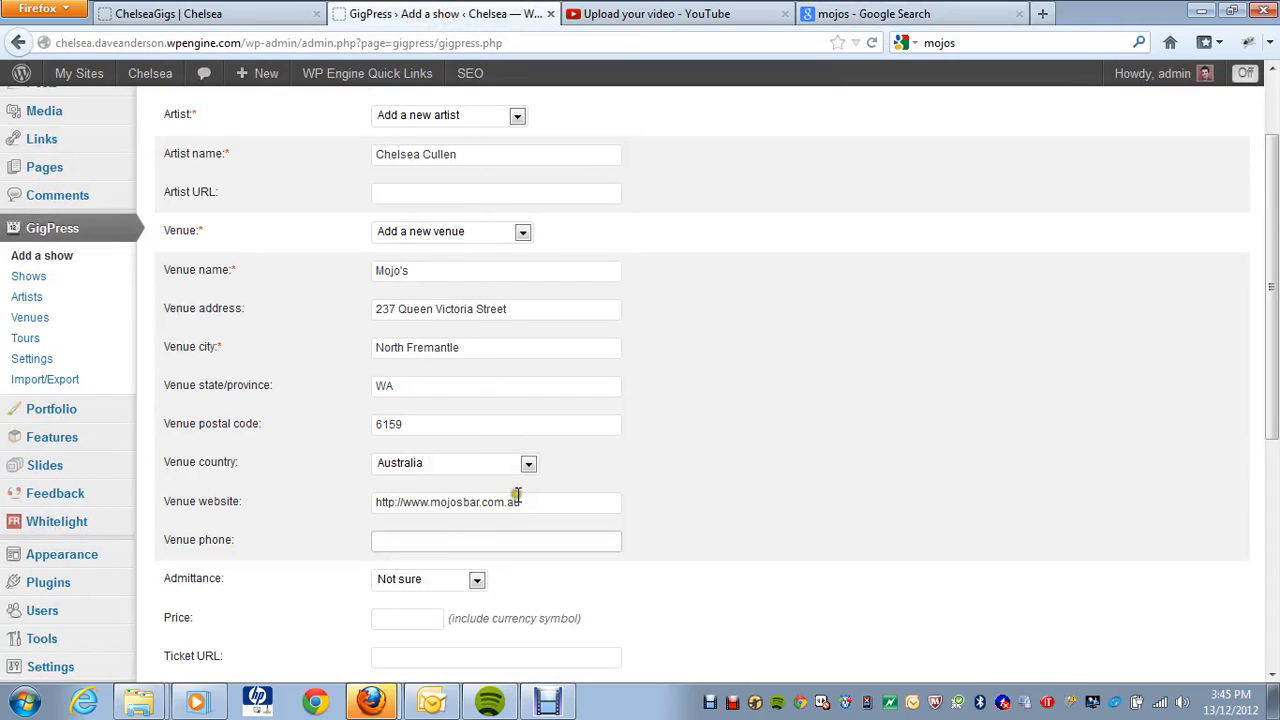
key(ctrl+v)
Step: Set admittance to No Minors and the ticket price to 10
click(477, 583)
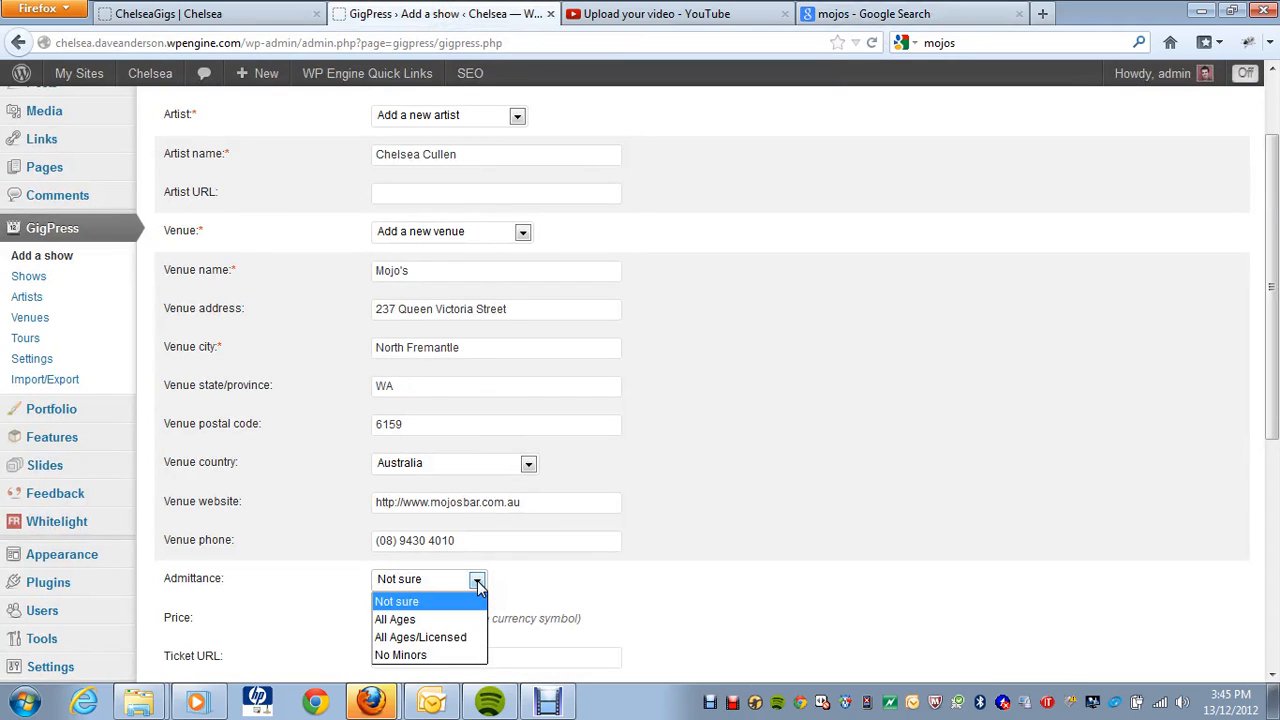
click(452, 620)
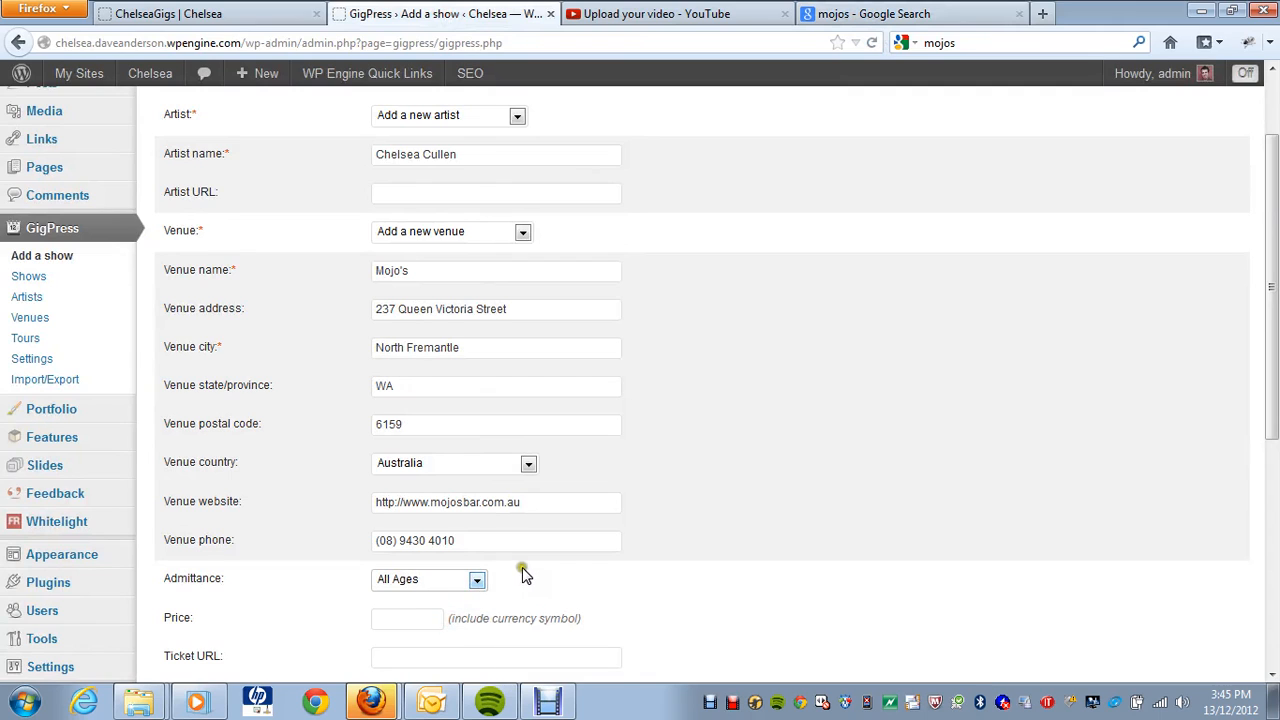
scroll(522, 567, down, 2)
click(477, 476)
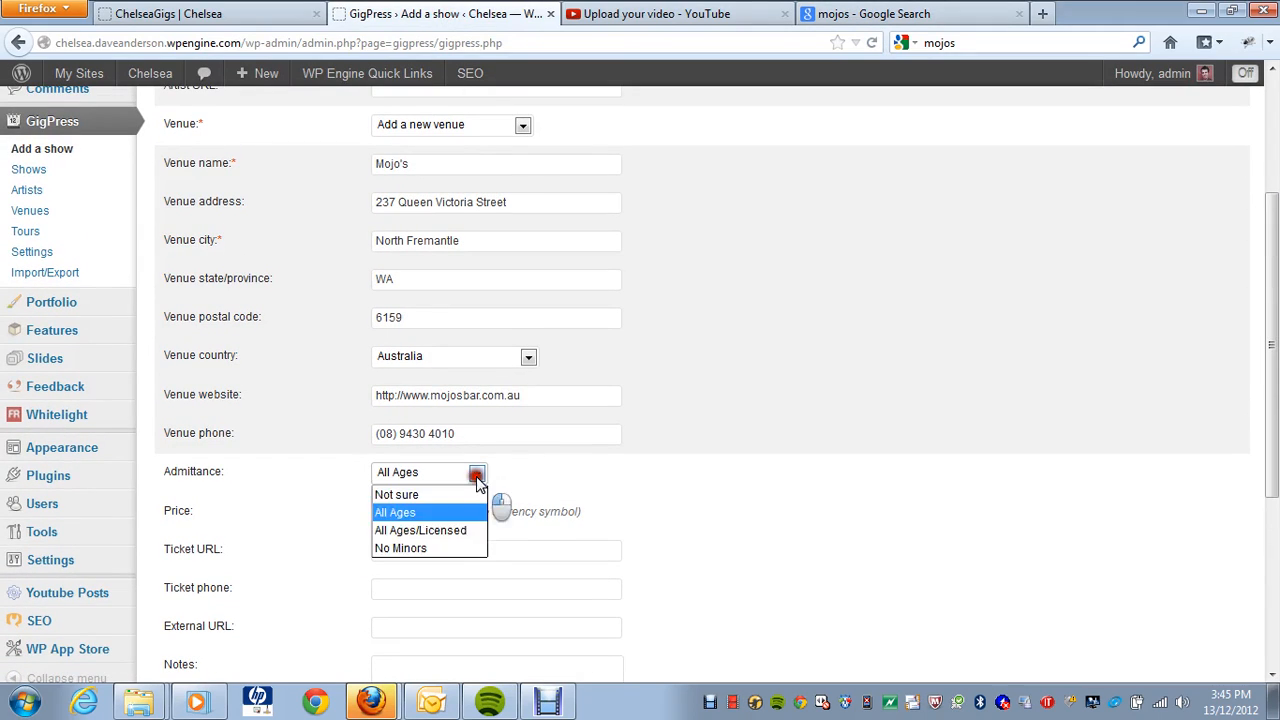
click(444, 549)
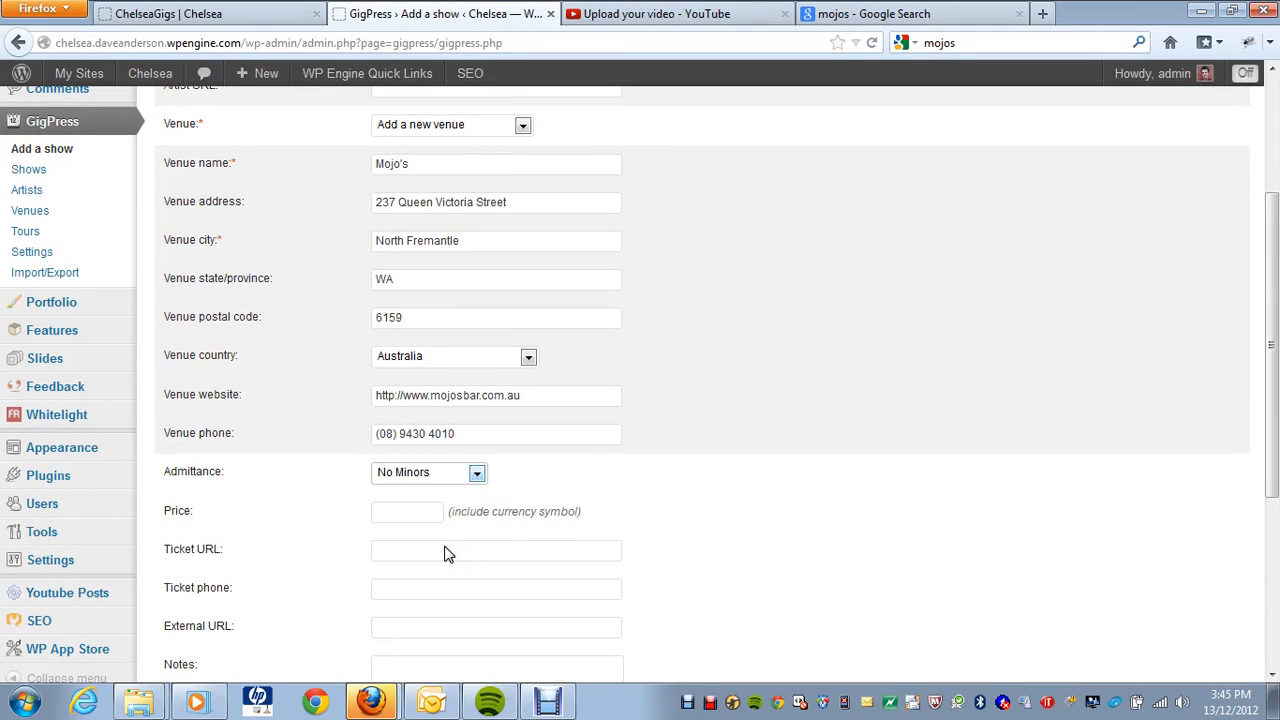
click(406, 513)
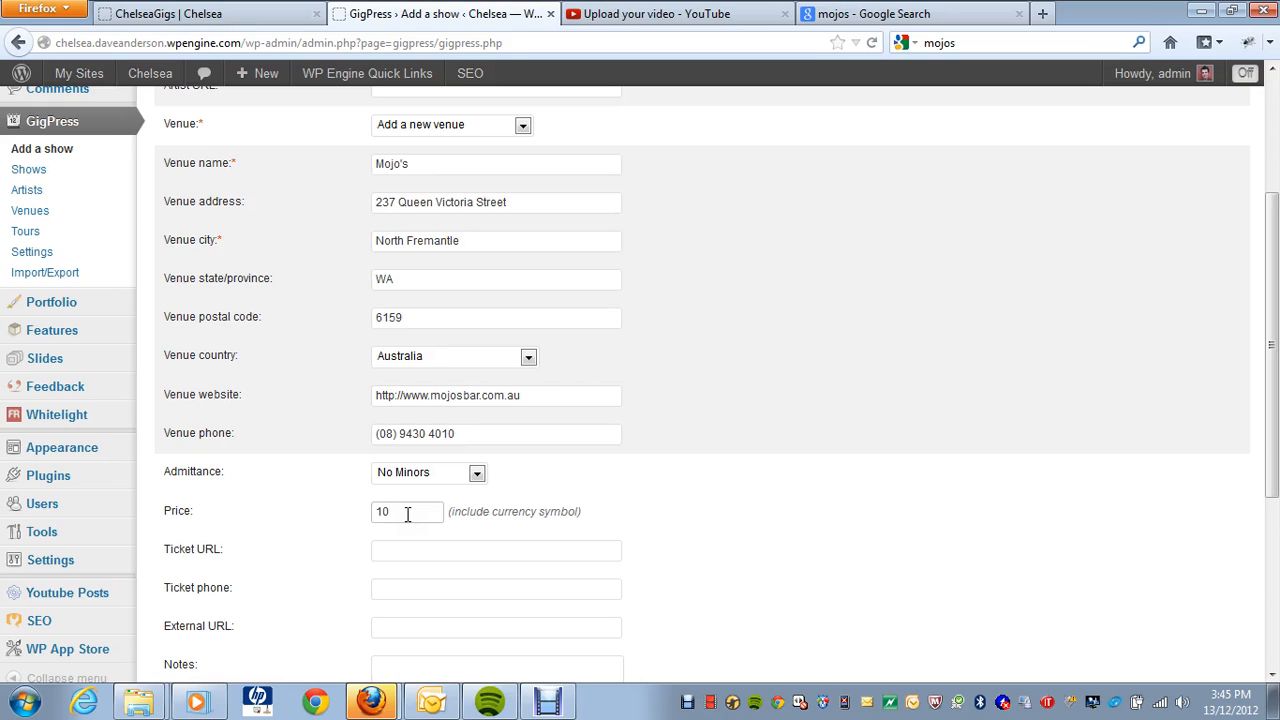
click(416, 545)
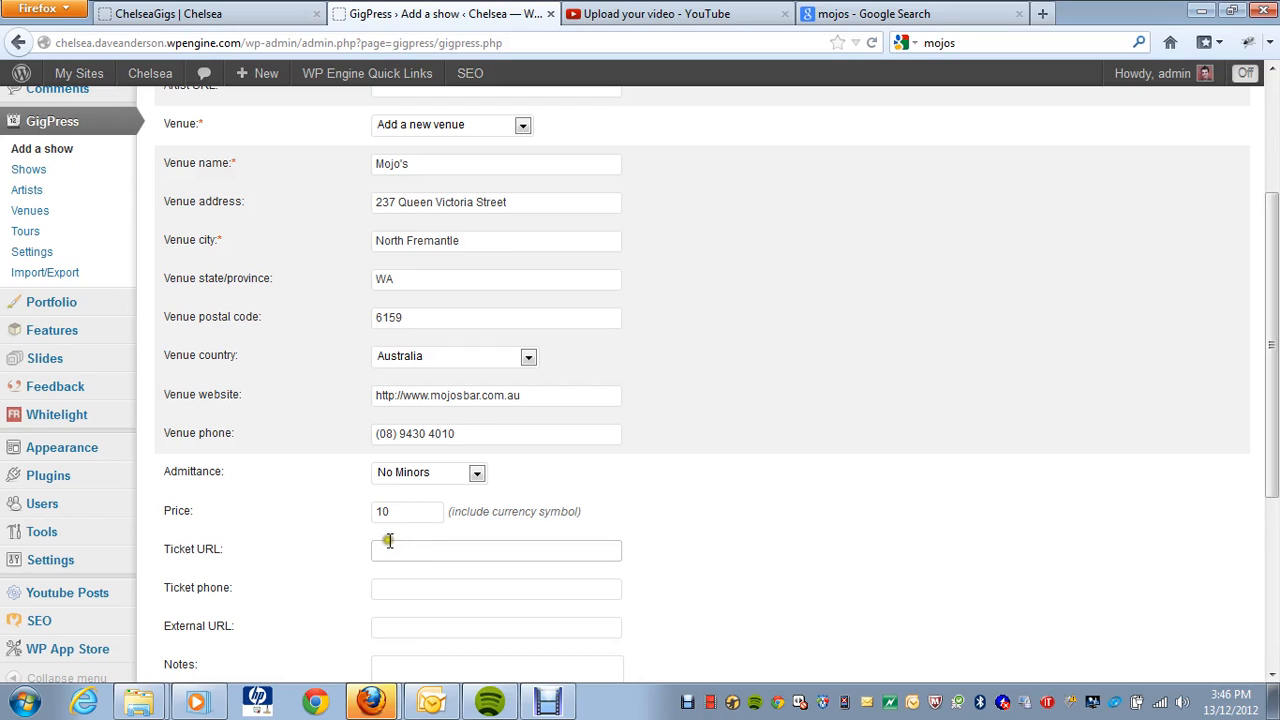
scroll(388, 540, down, 2)
Step: Add the note 'This is a test gig to show you how it works.' and keep Related post as None
click(416, 483)
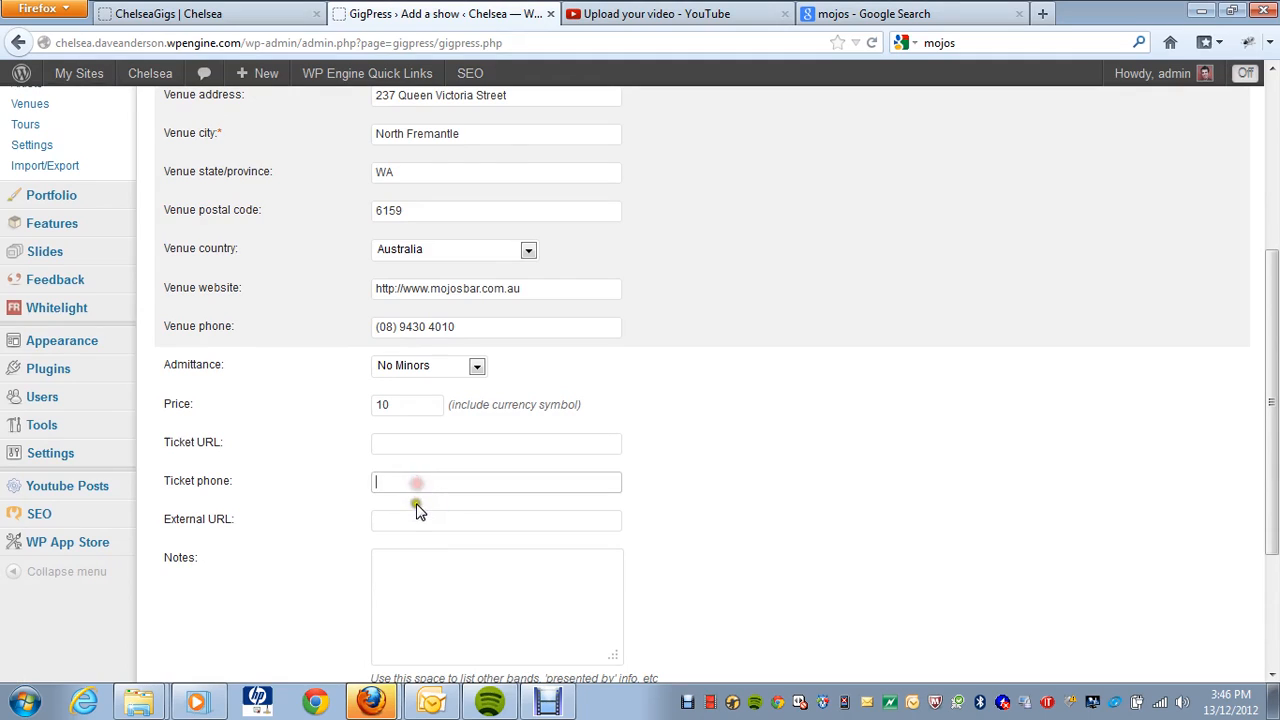
click(418, 513)
scroll(416, 510, down, 2)
click(438, 478)
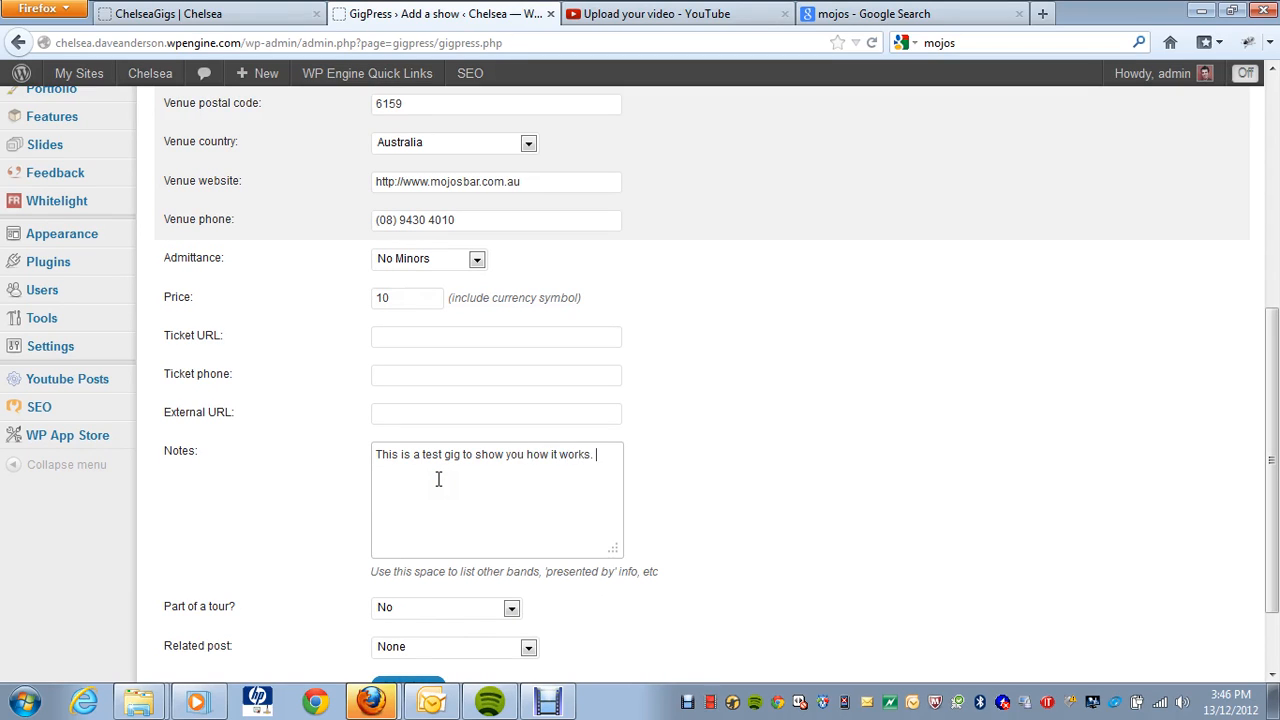
scroll(440, 482, down, 2)
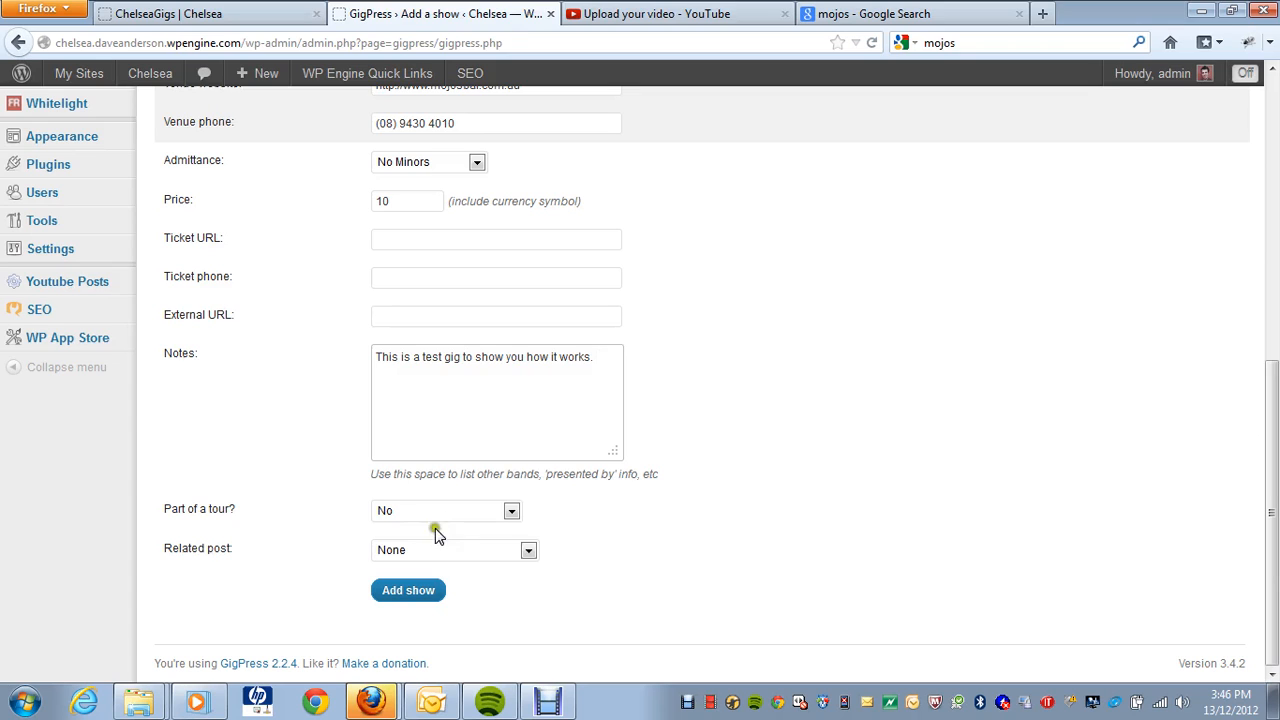
click(462, 550)
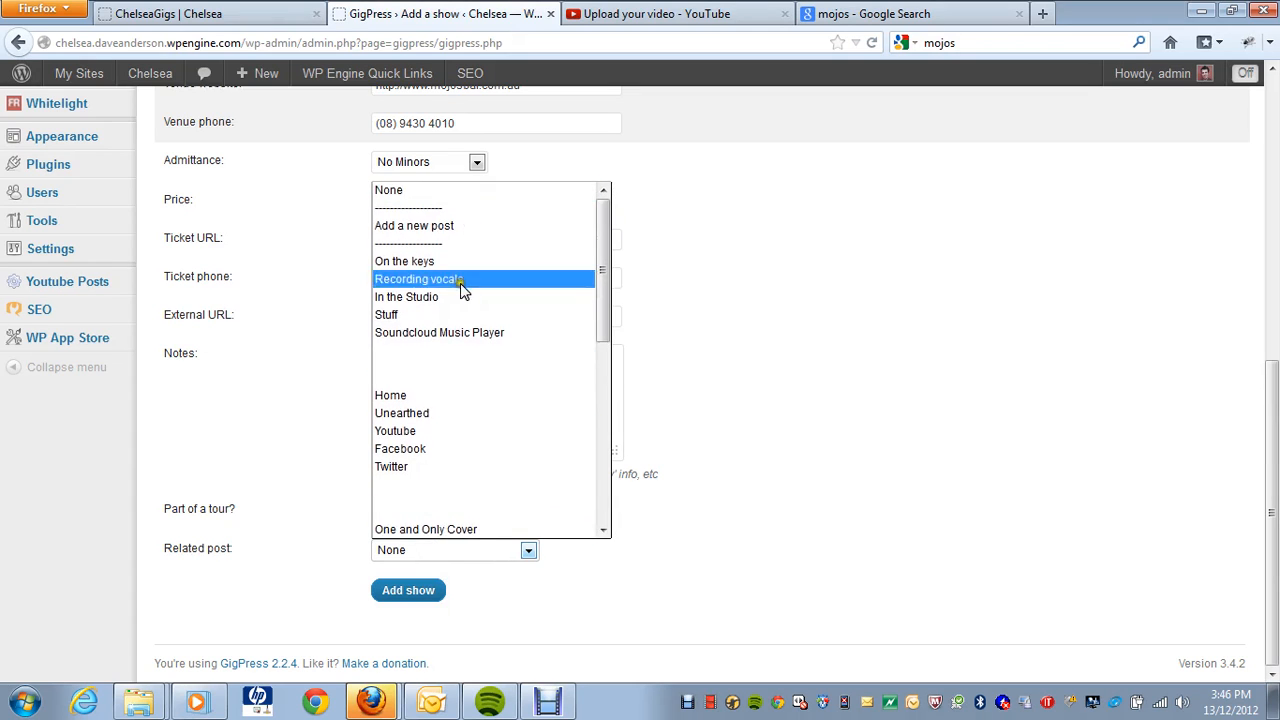
click(943, 317)
scroll(800, 497, up, 3)
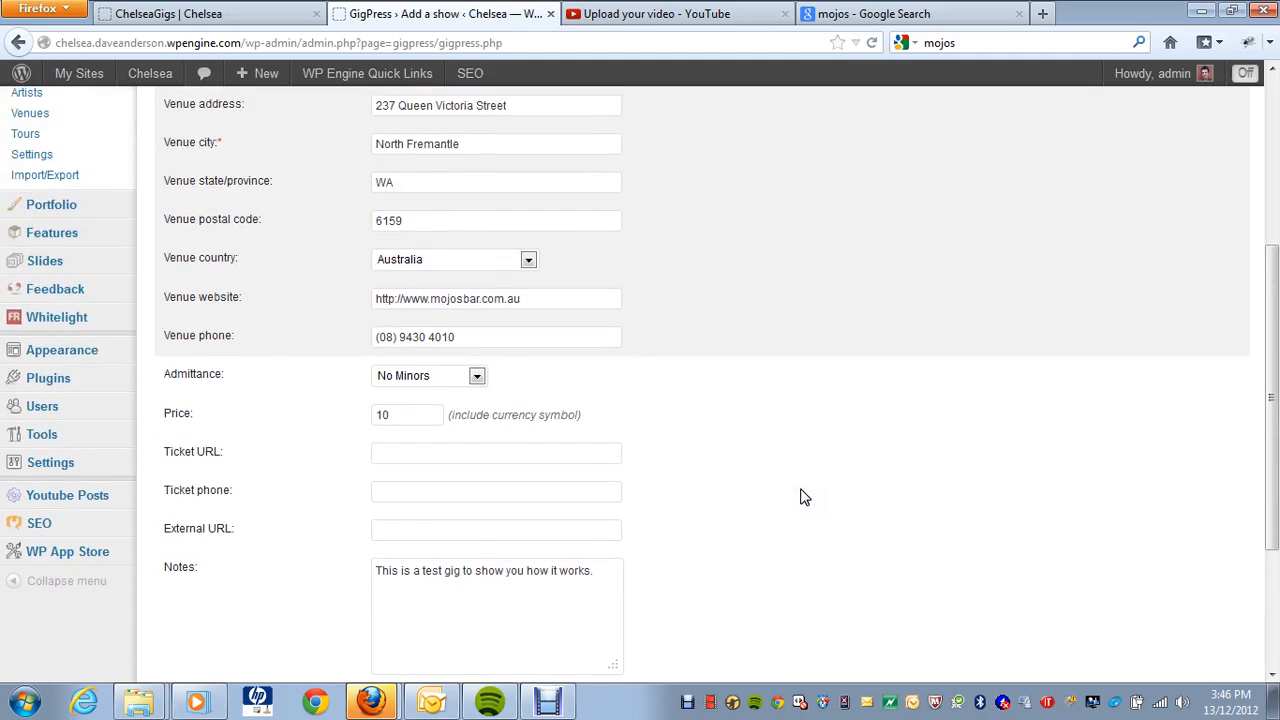
scroll(800, 497, down, 3)
click(415, 591)
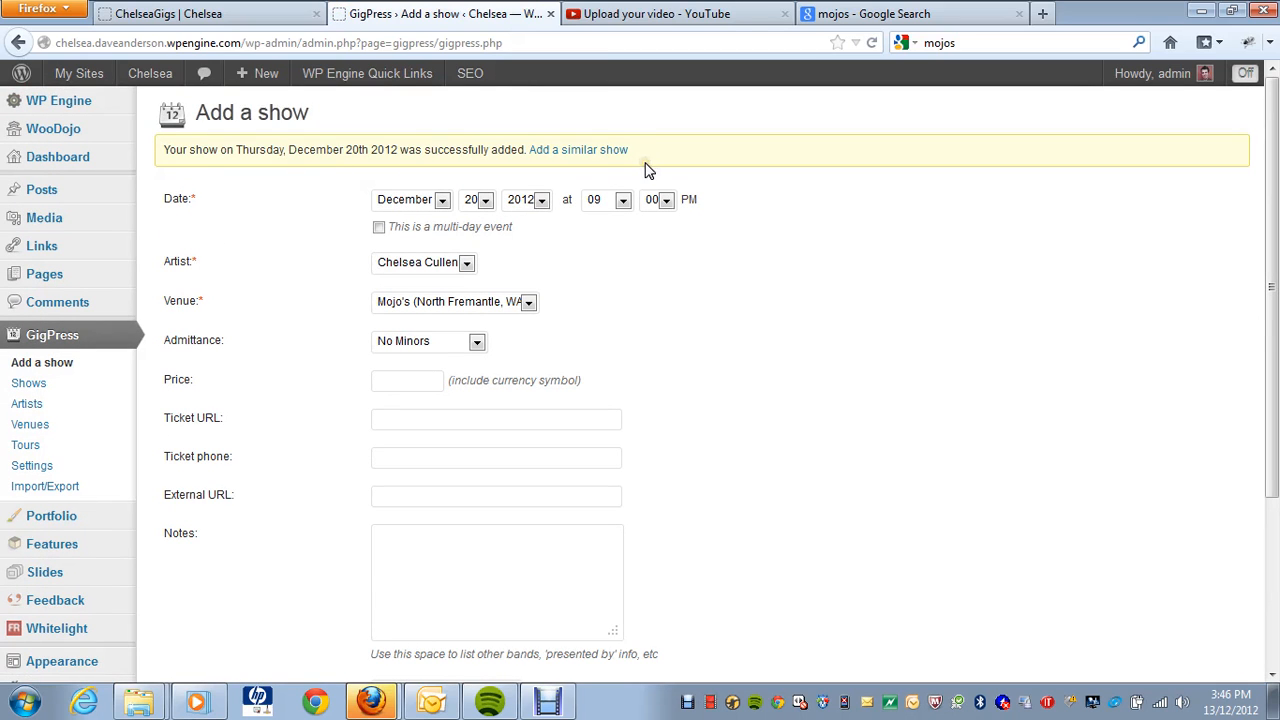
click(243, 15)
mouse_move(275, 88)
key(F5)
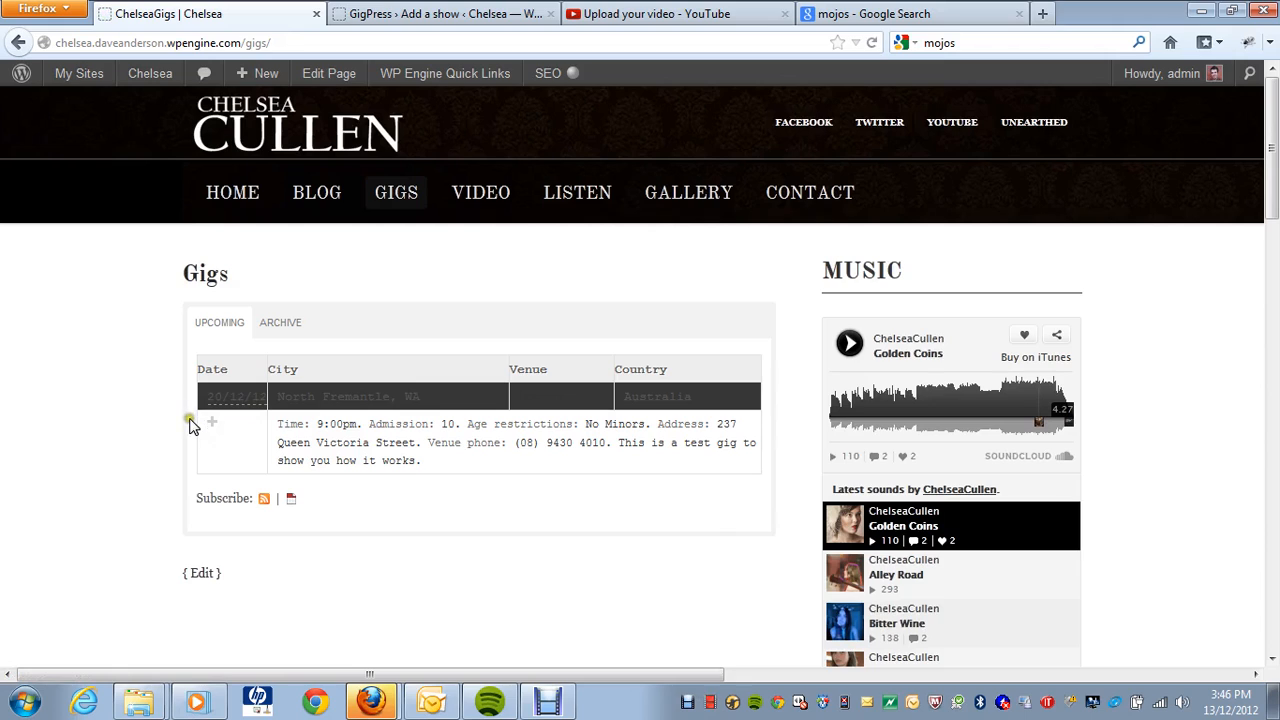
drag(286, 396, 376, 398)
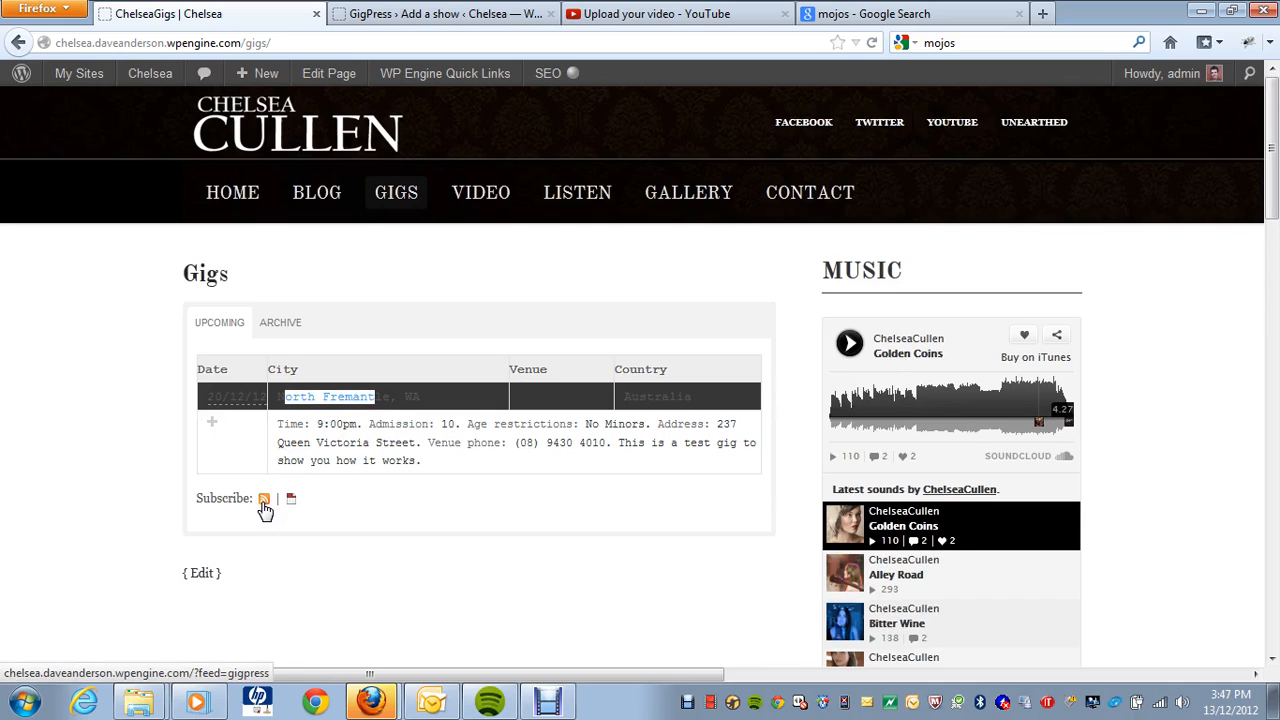
scroll(514, 506, down, 6)
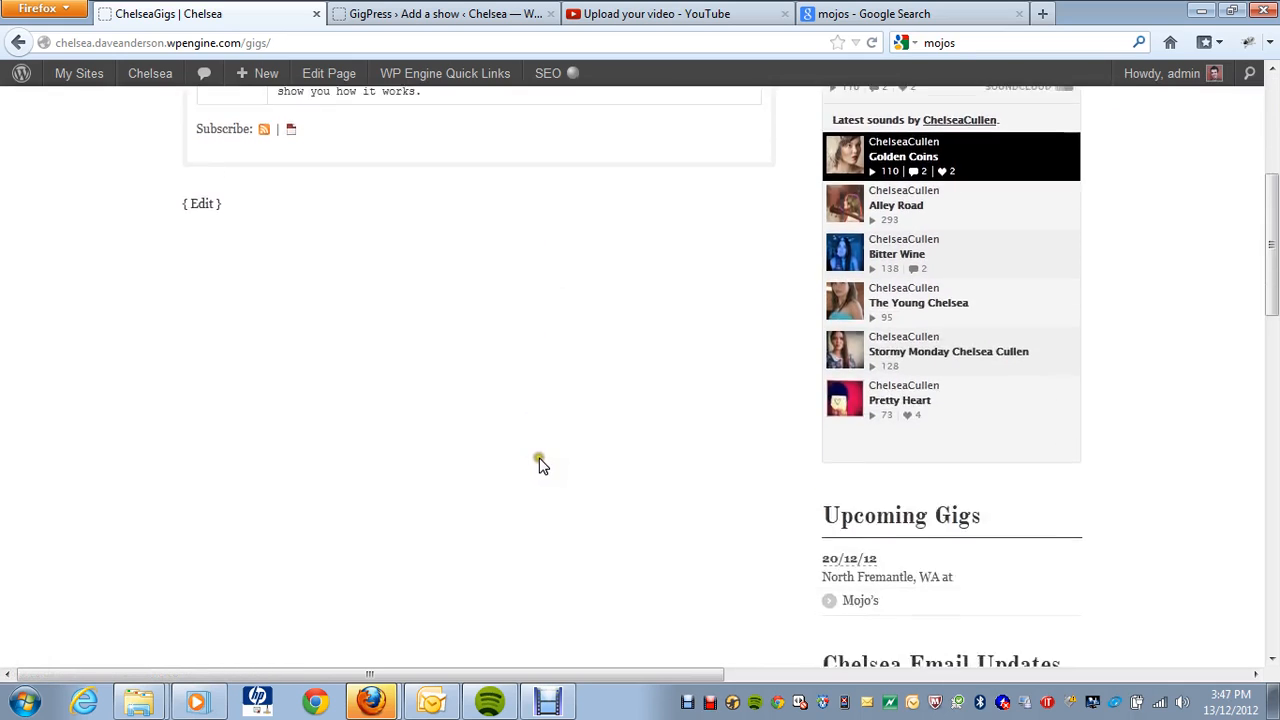
scroll(540, 463, down, 3)
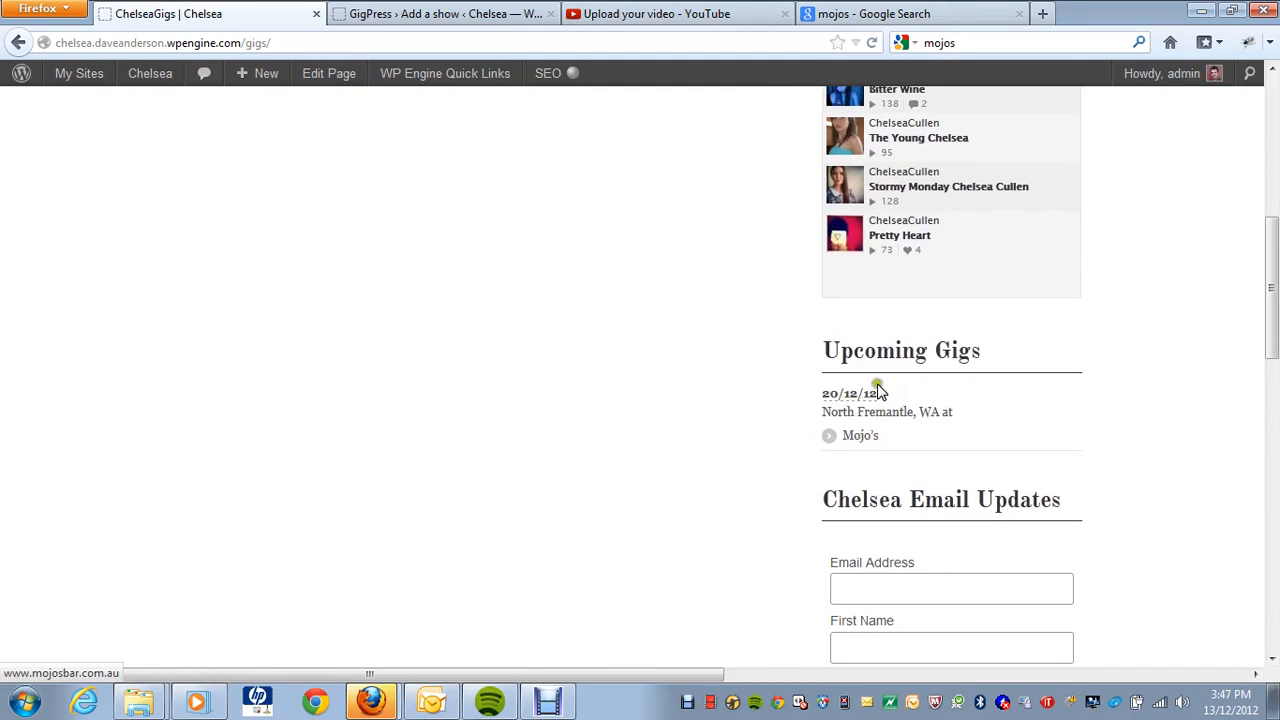
scroll(650, 405, up, 3)
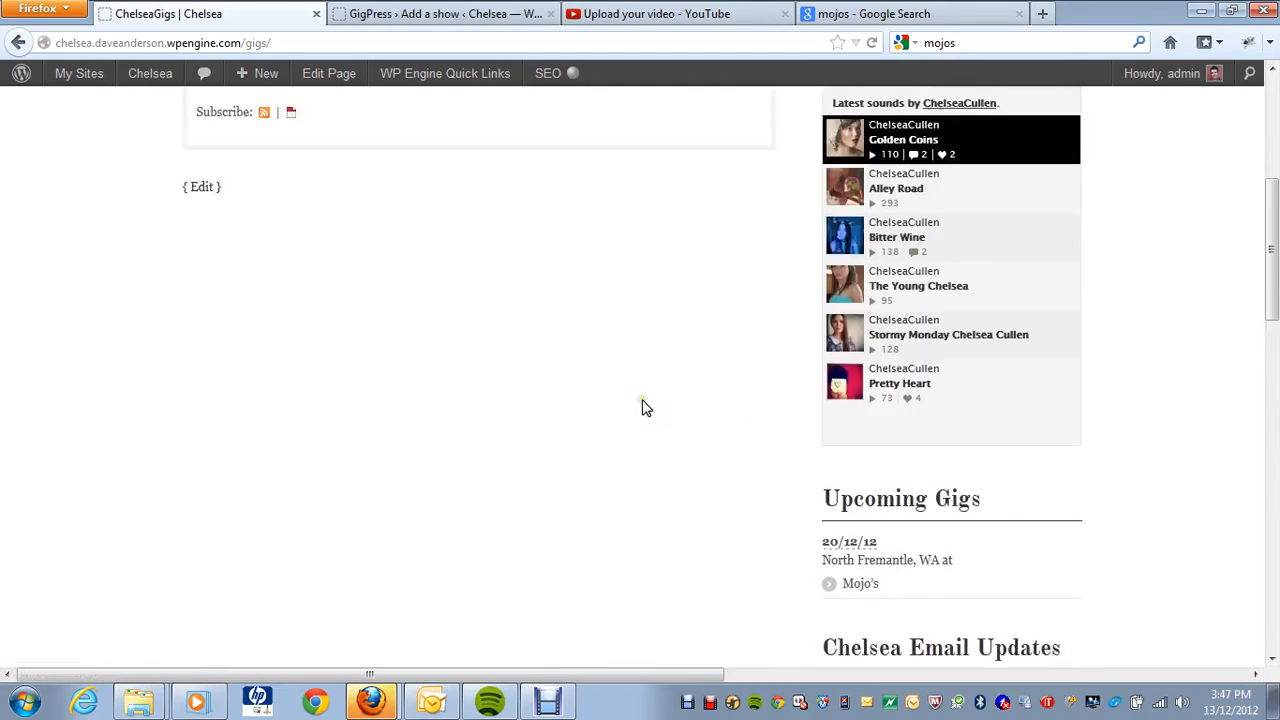
scroll(643, 407, up, 8)
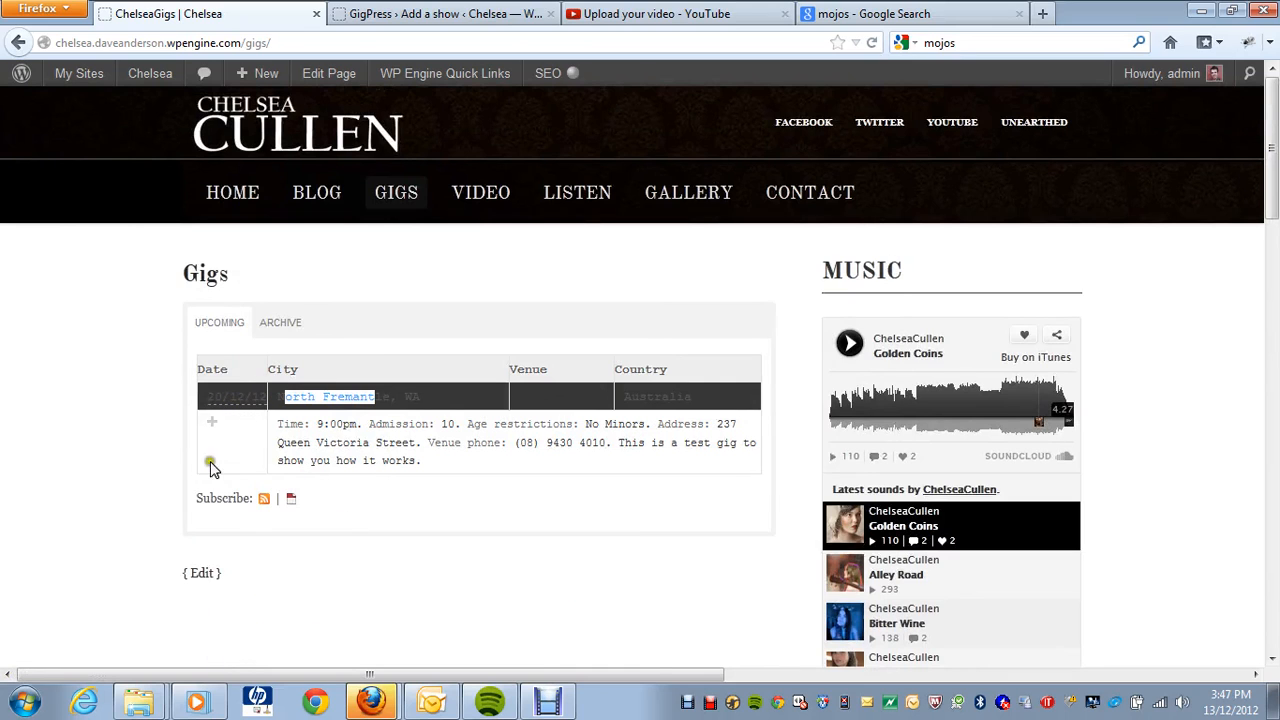
scroll(352, 615, down, 9)
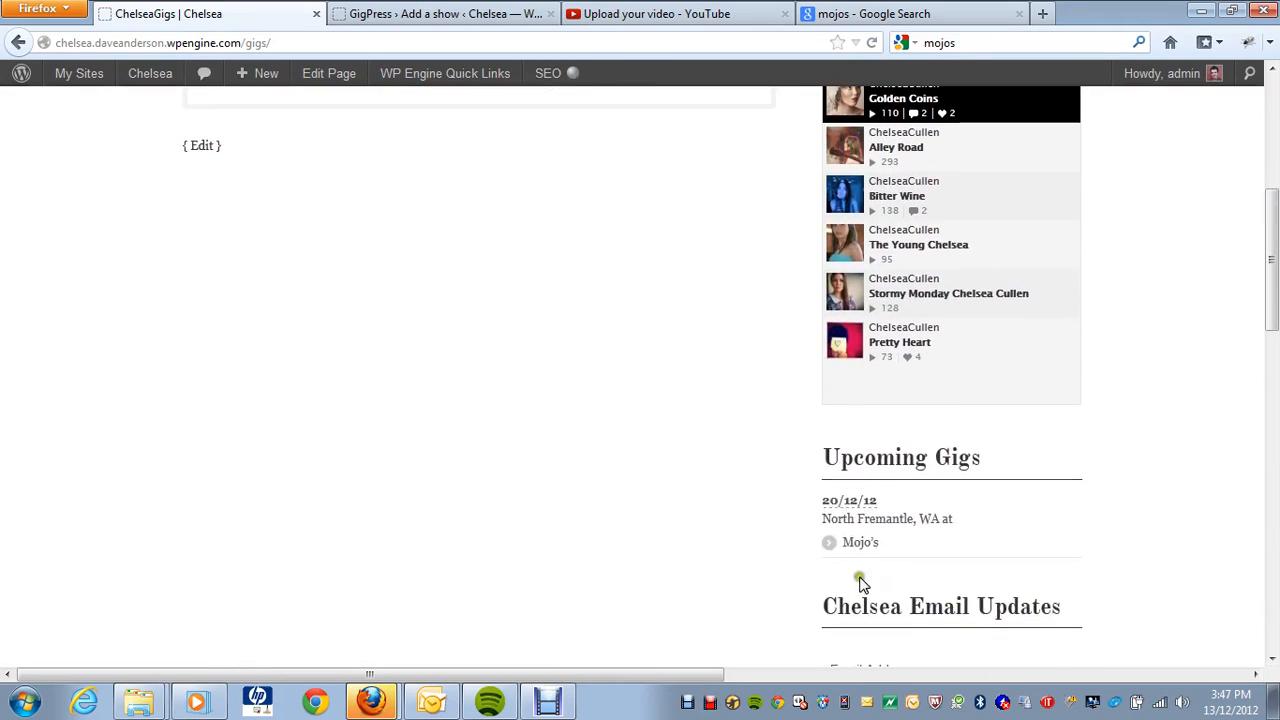
scroll(591, 531, up, 9)
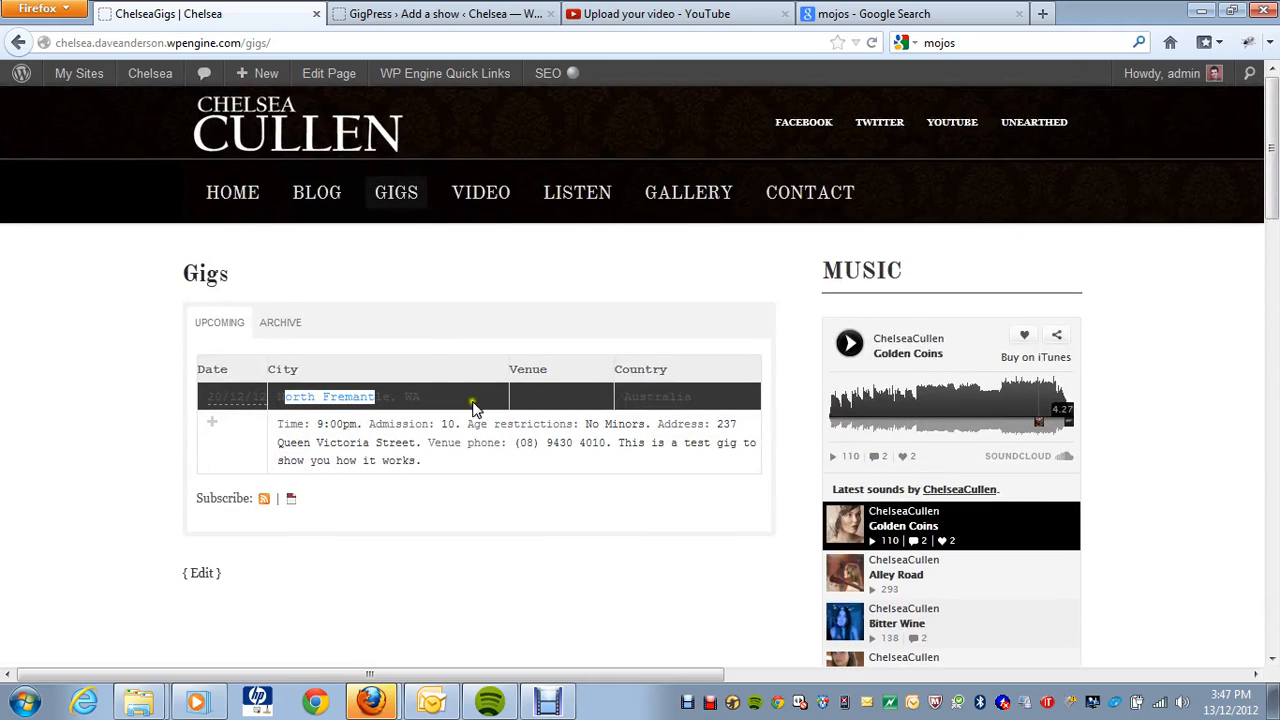
Step: Edit the show from GigPress Shows, change its month to November, and update it
click(422, 18)
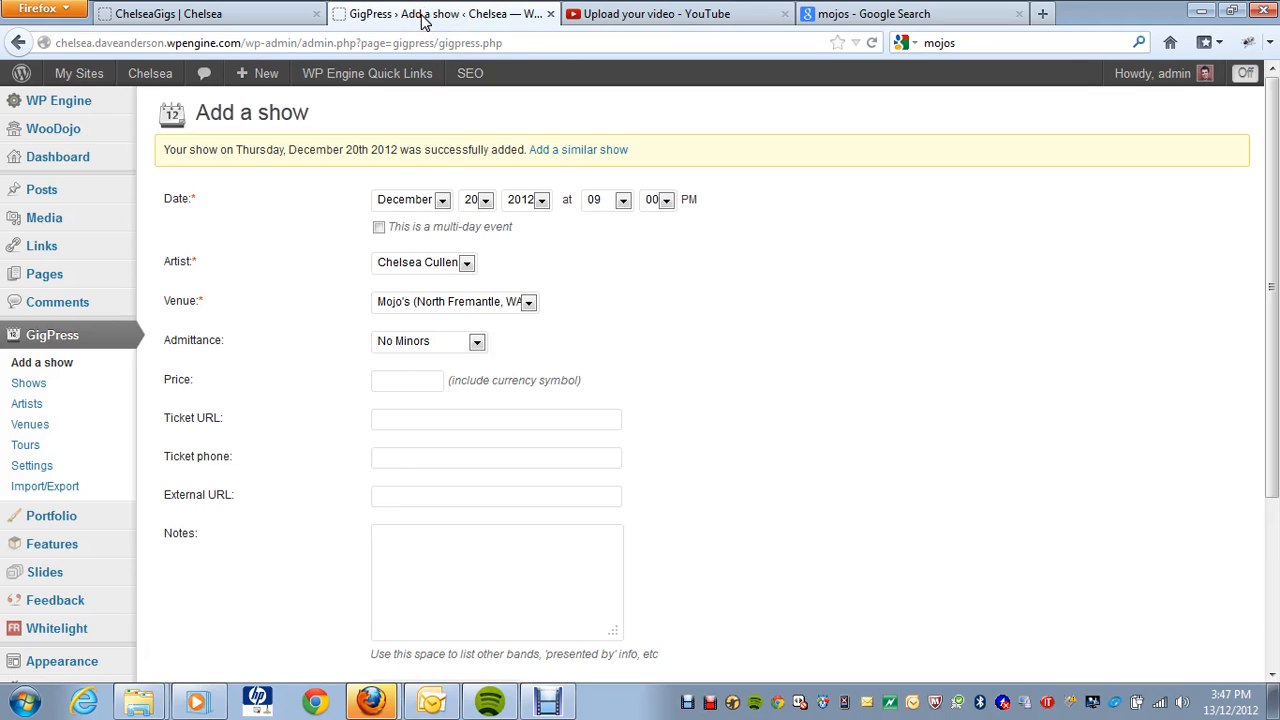
click(65, 387)
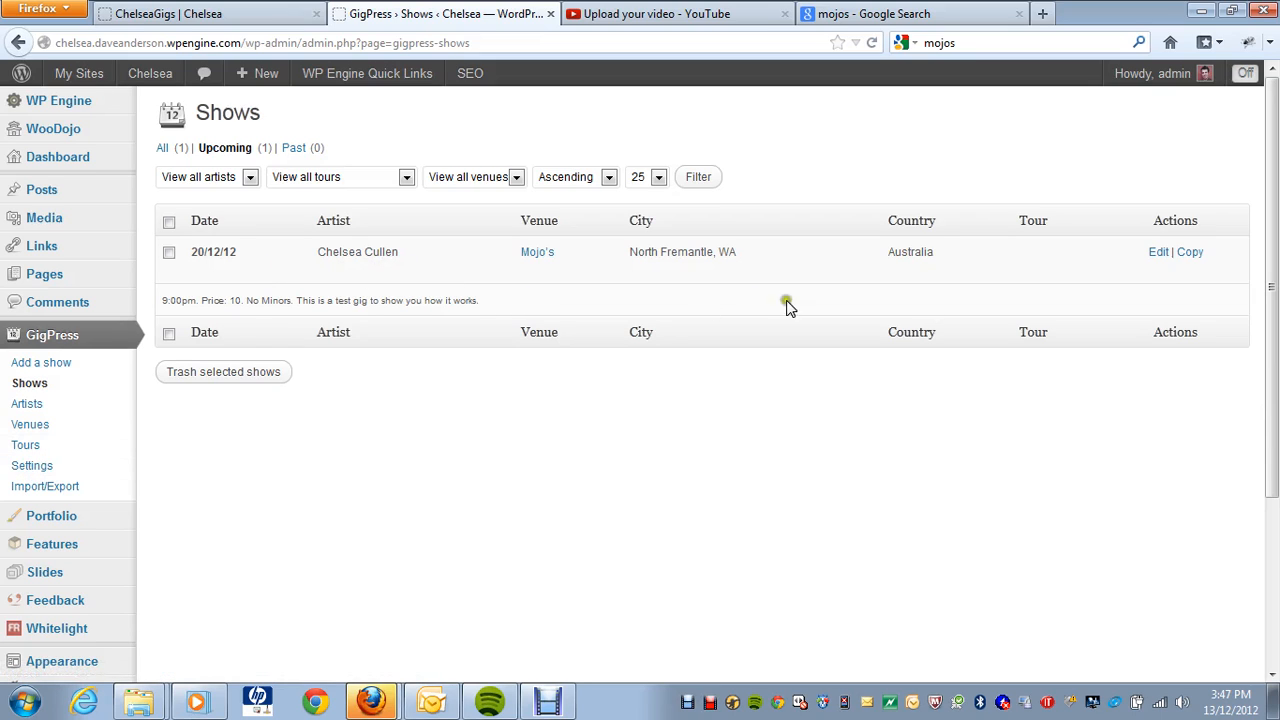
click(1158, 253)
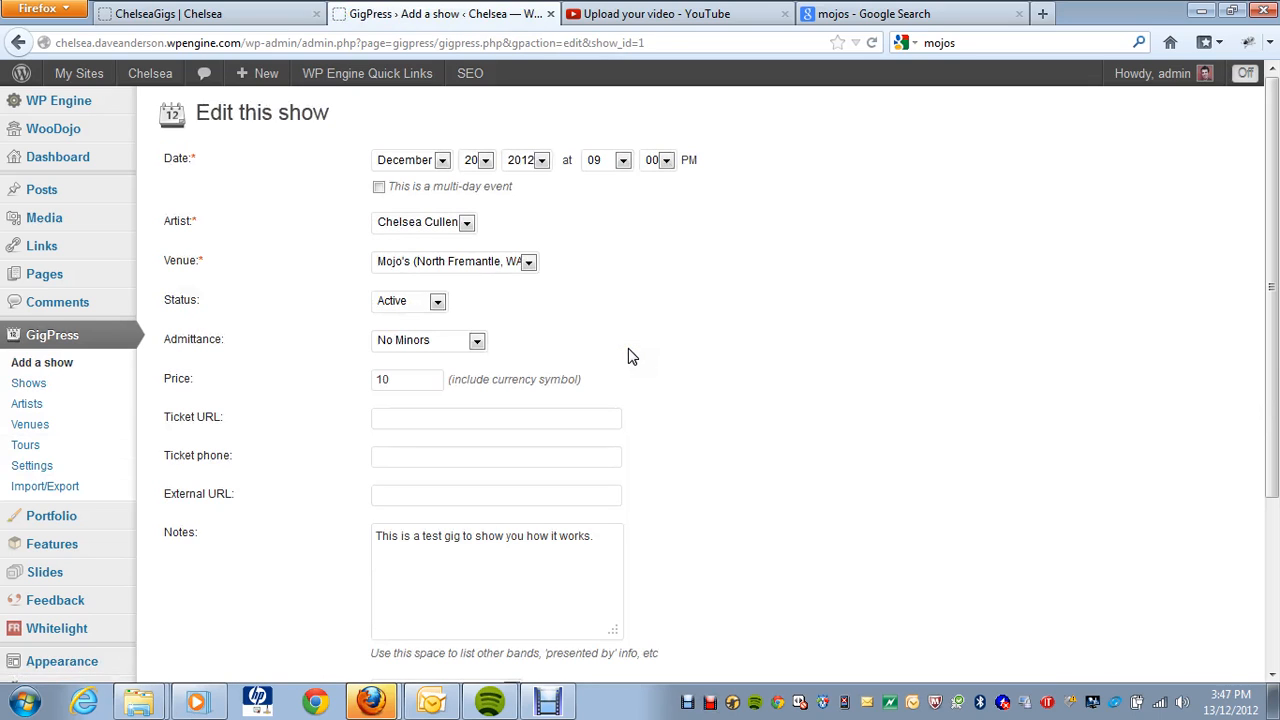
click(446, 160)
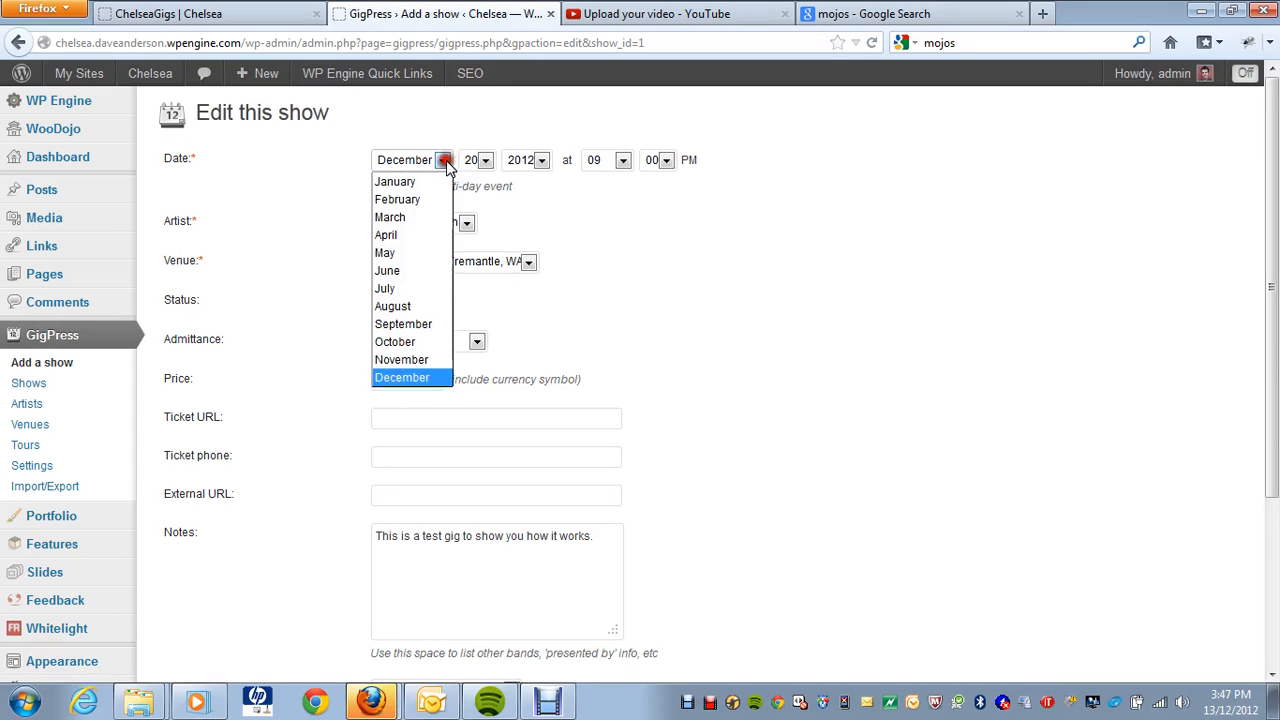
click(415, 360)
scroll(968, 333, down, 4)
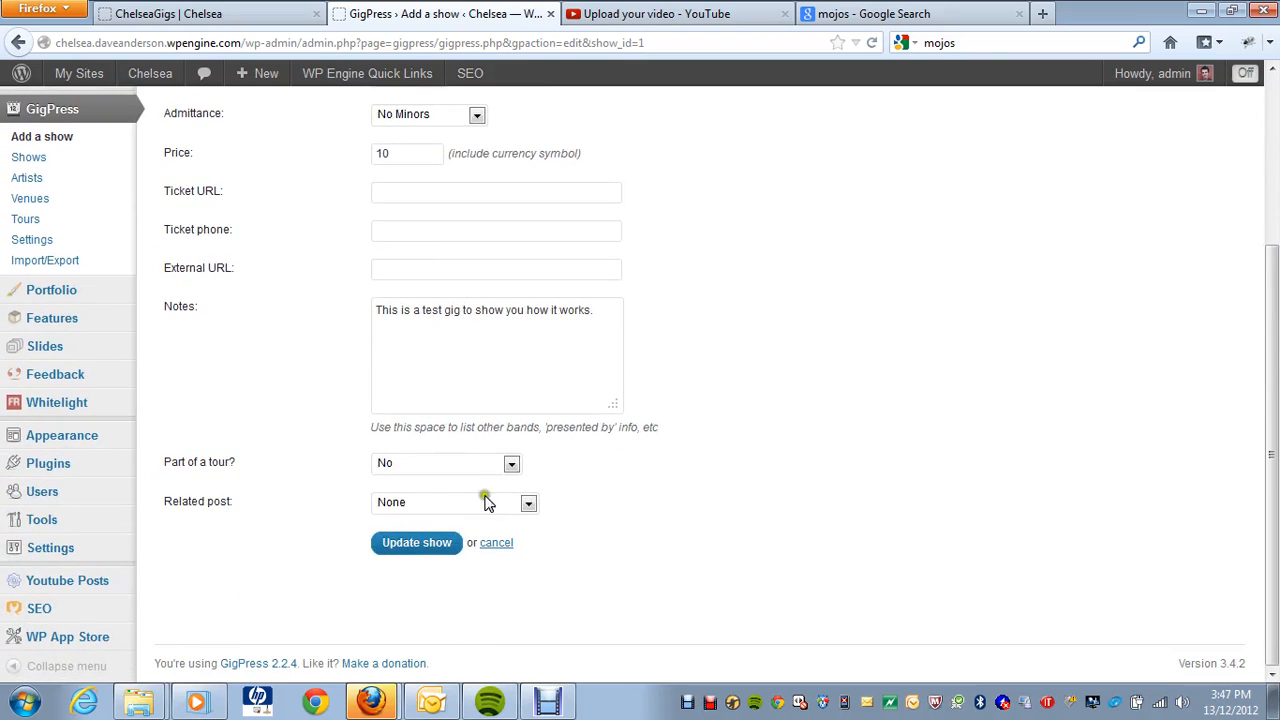
click(415, 545)
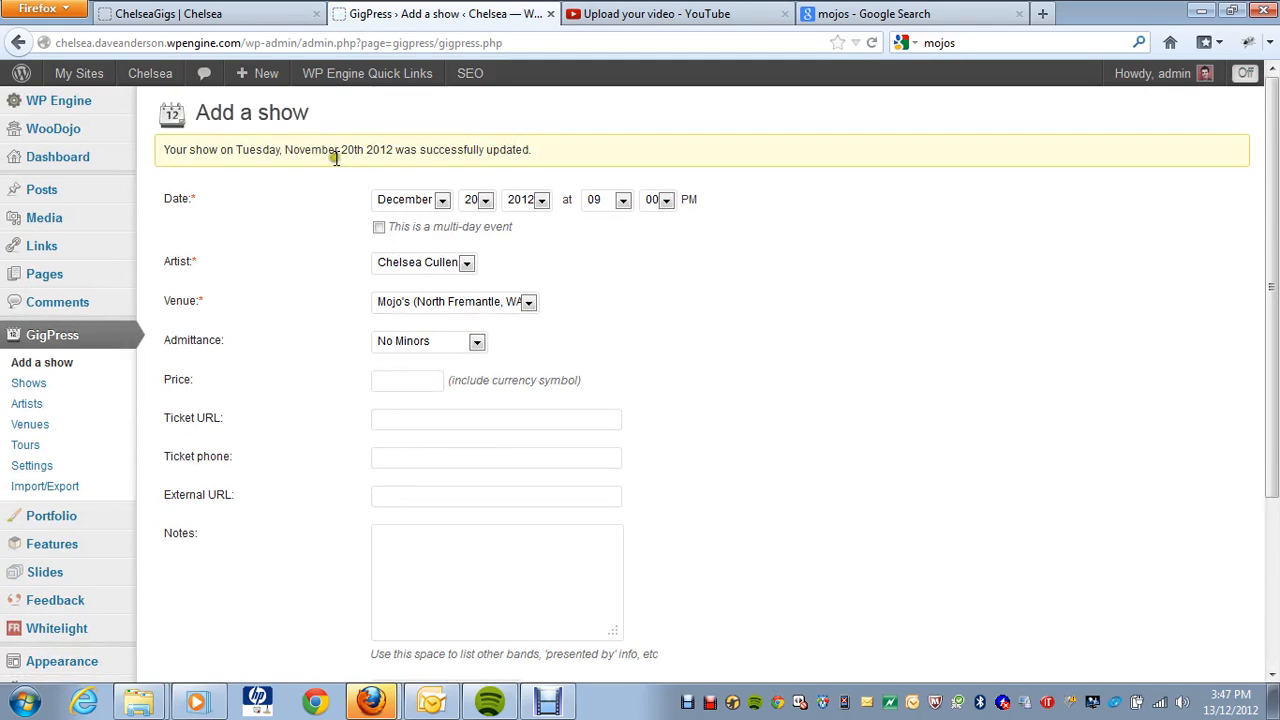
click(218, 15)
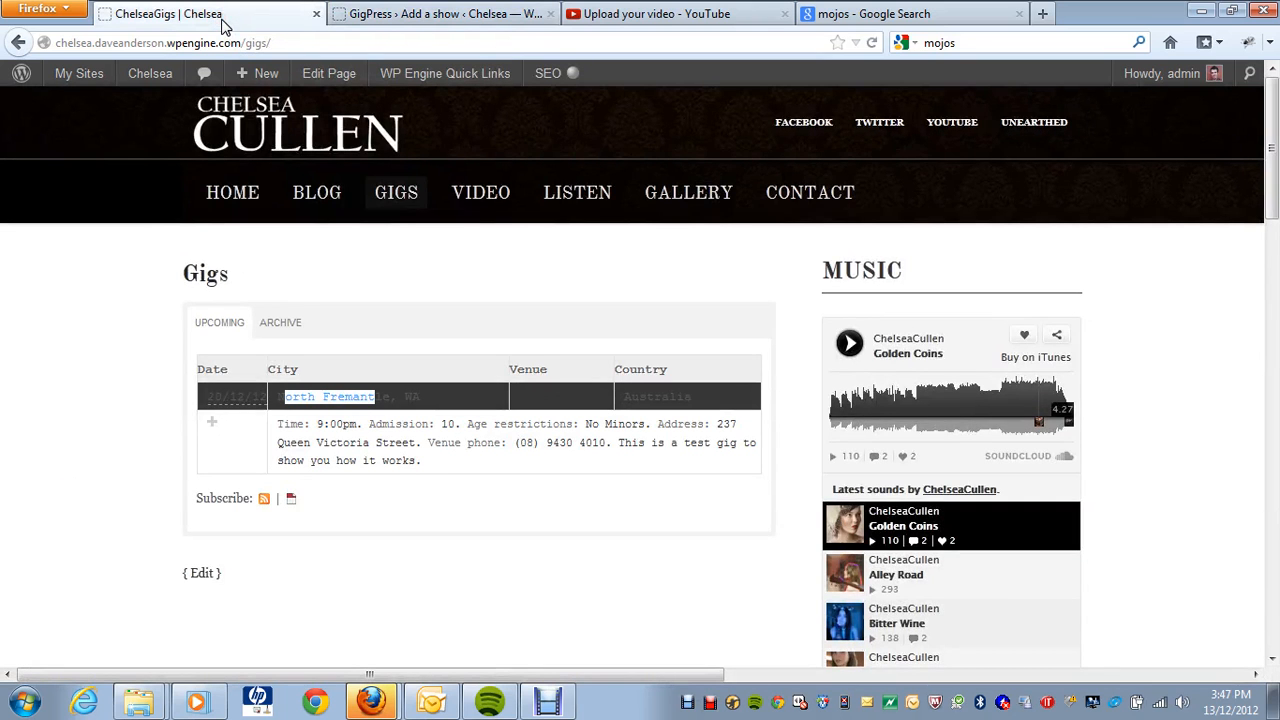
Step: Reload the Gigs page and open ARCHIVE to find the 20/11/12 North Fremantle gig
key(F5)
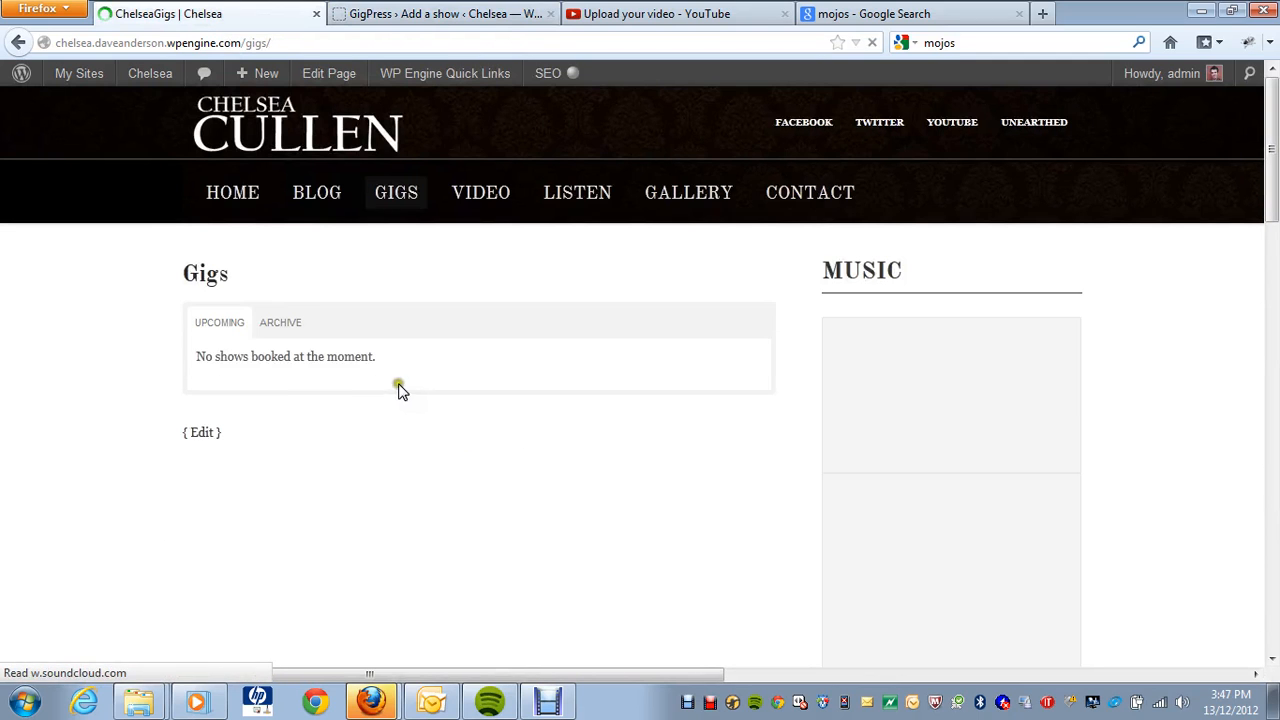
scroll(735, 433, down, 4)
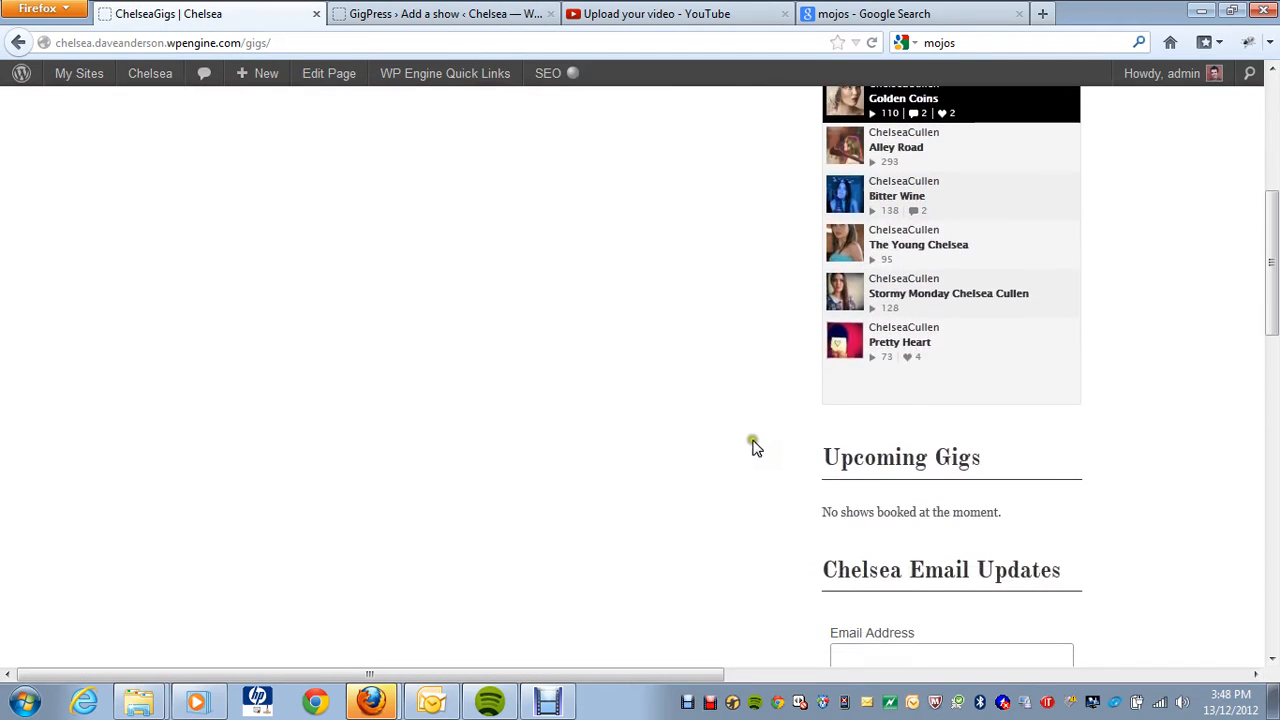
drag(1000, 513, 875, 515)
scroll(740, 480, up, 6)
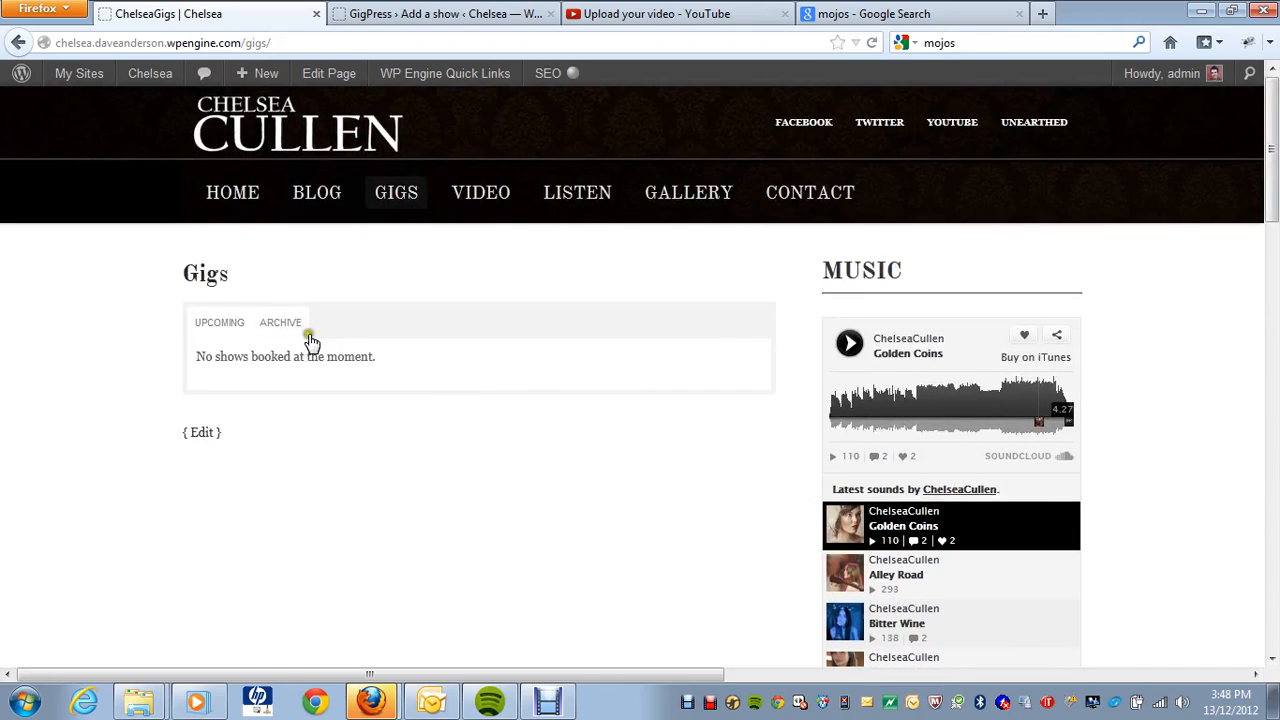
click(295, 334)
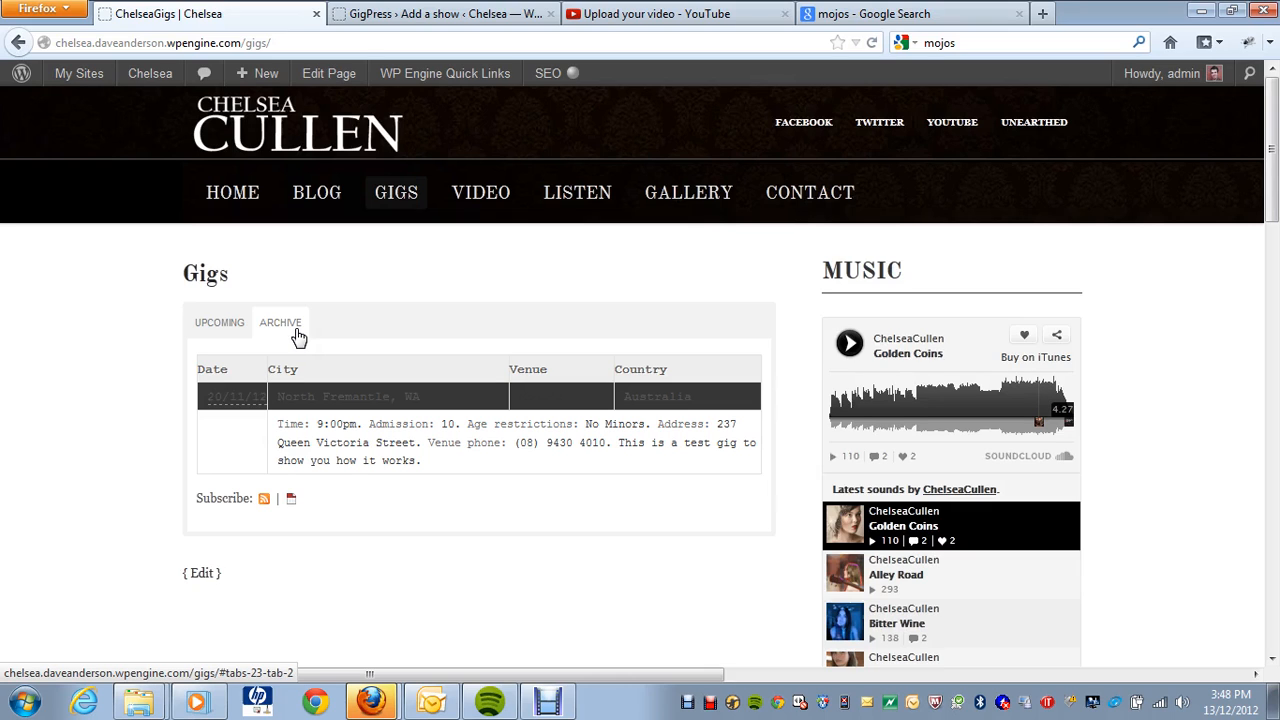
click(425, 14)
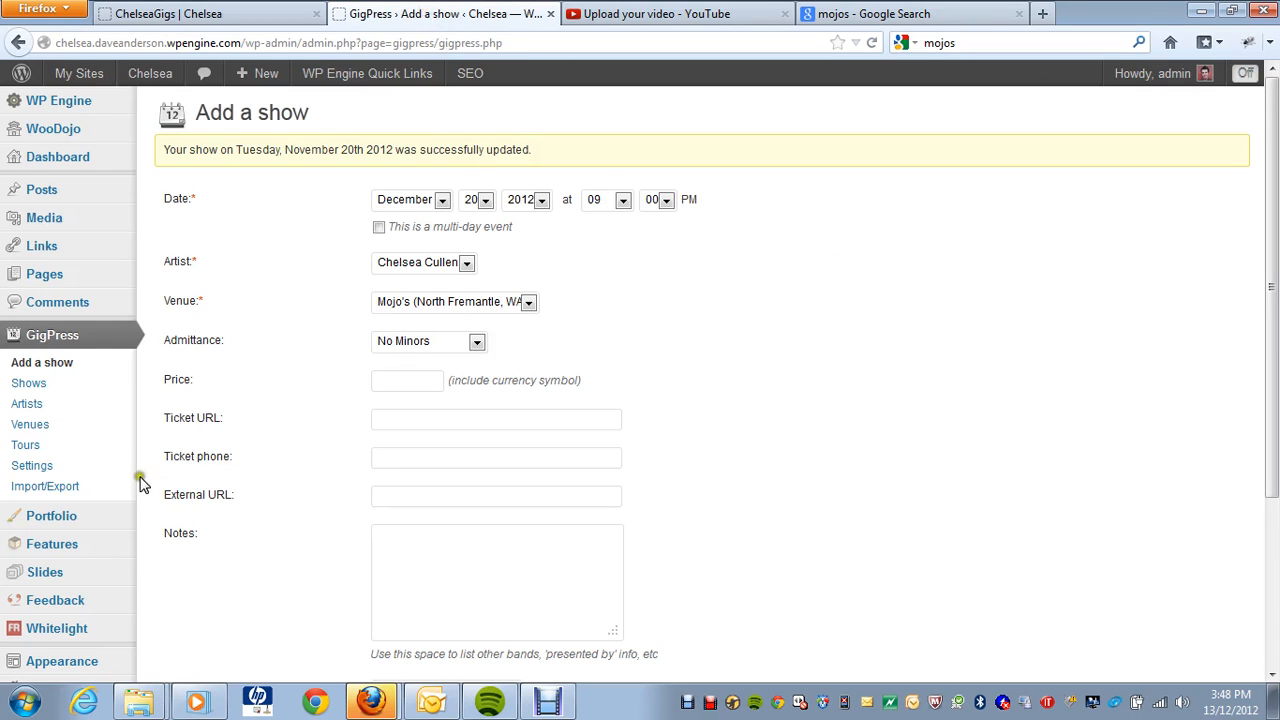
Step: Paste the Gigs page link address into the 'Upcoming Shows' page URL setting
click(66, 470)
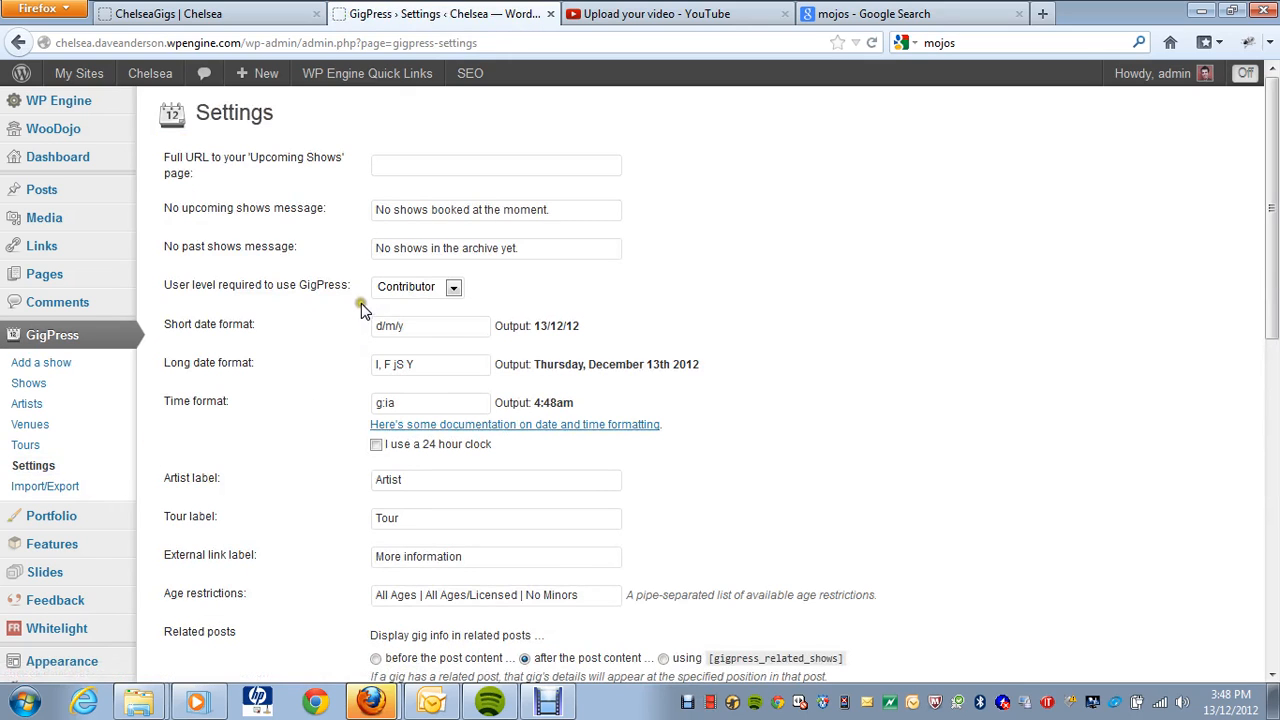
click(425, 166)
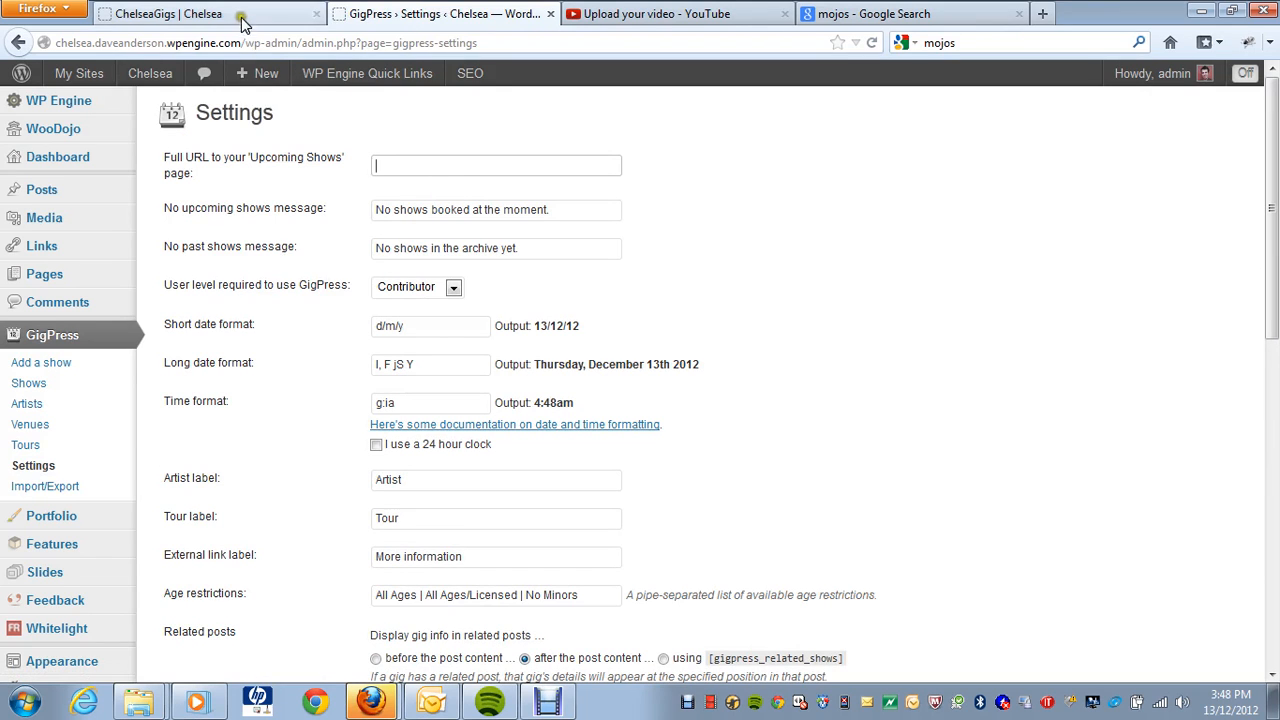
click(240, 22)
right_click(404, 194)
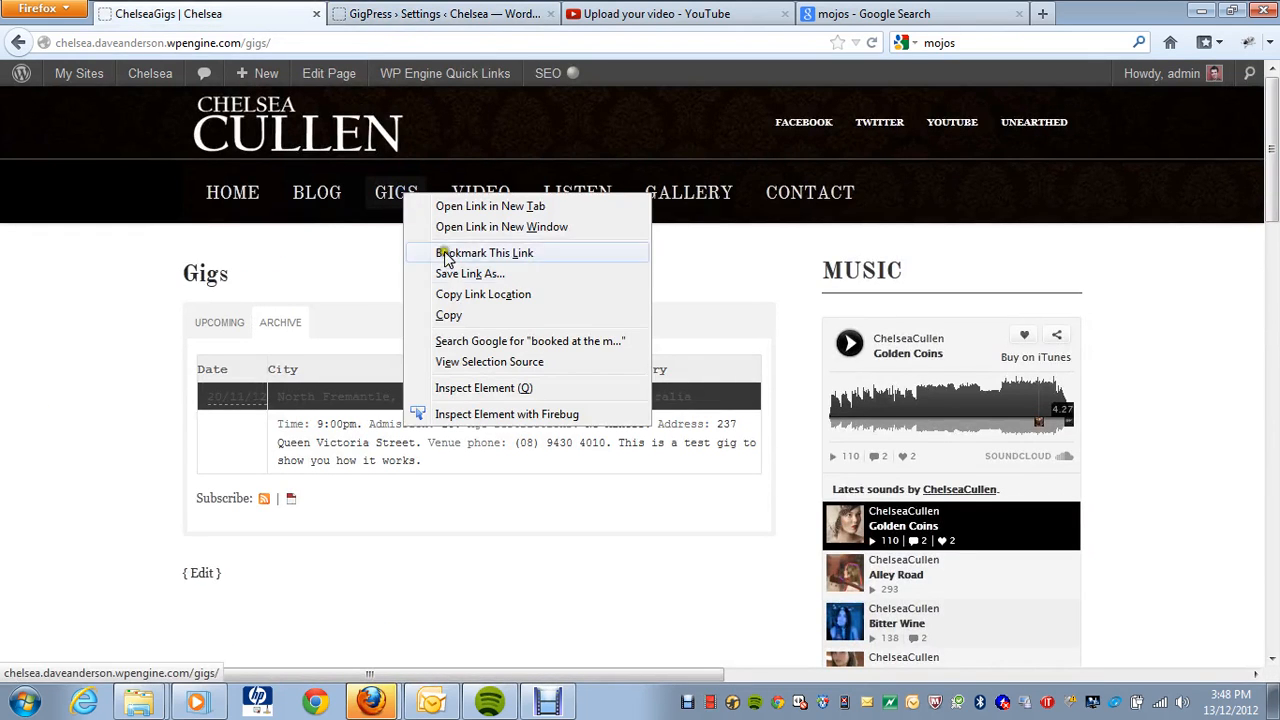
click(457, 294)
click(405, 14)
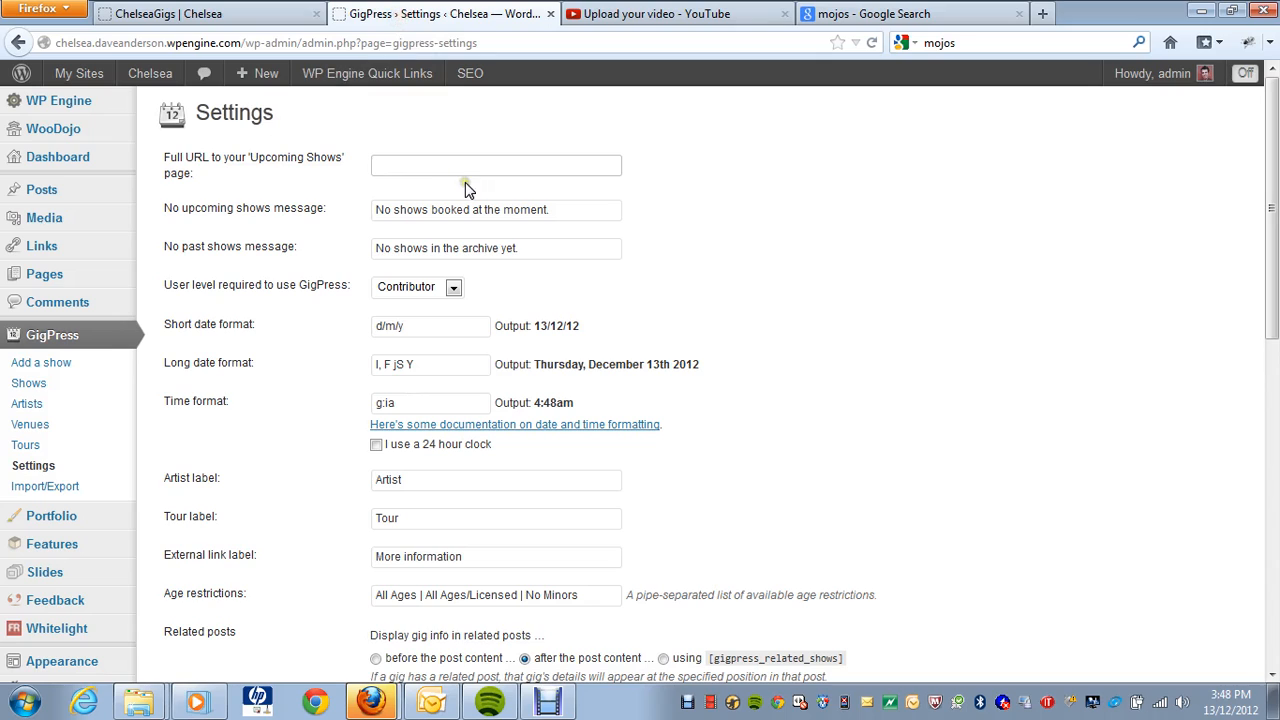
key(ctrl+v)
drag(482, 166, 374, 160)
click(734, 229)
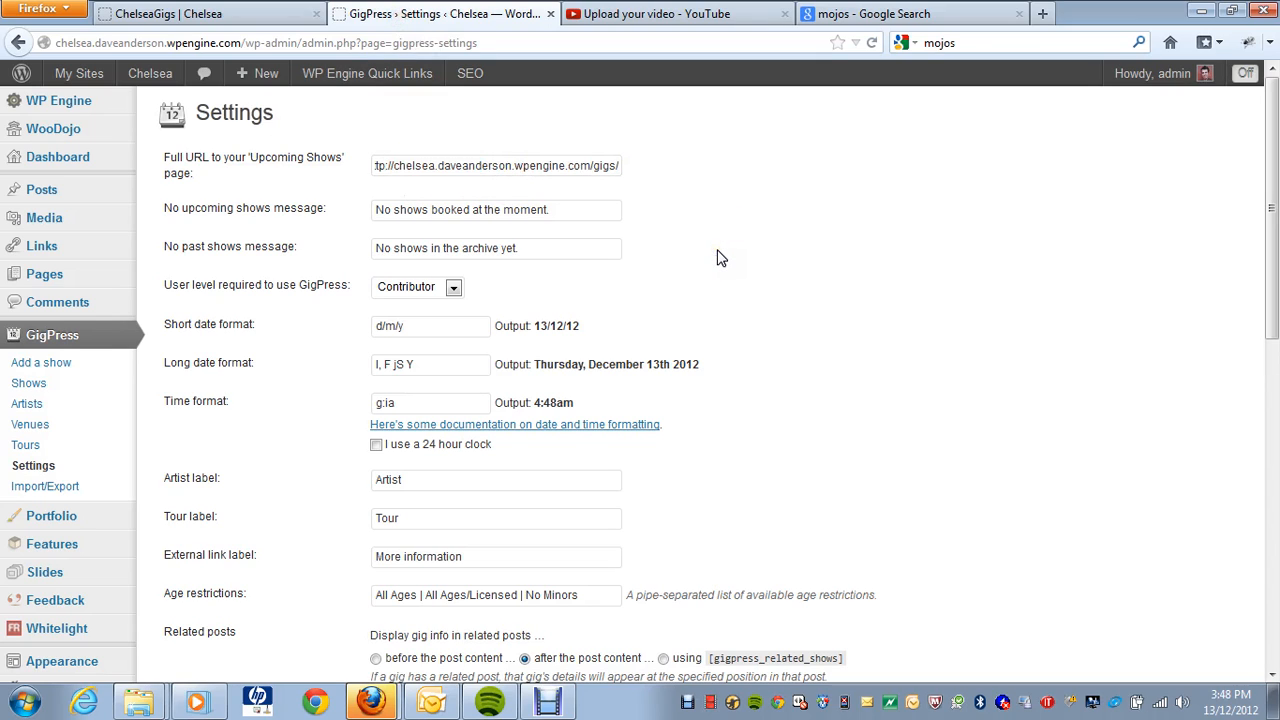
Step: Review the remaining GigPress settings, including short date format d/m/y and time format g:ia
scroll(530, 295, down, 2)
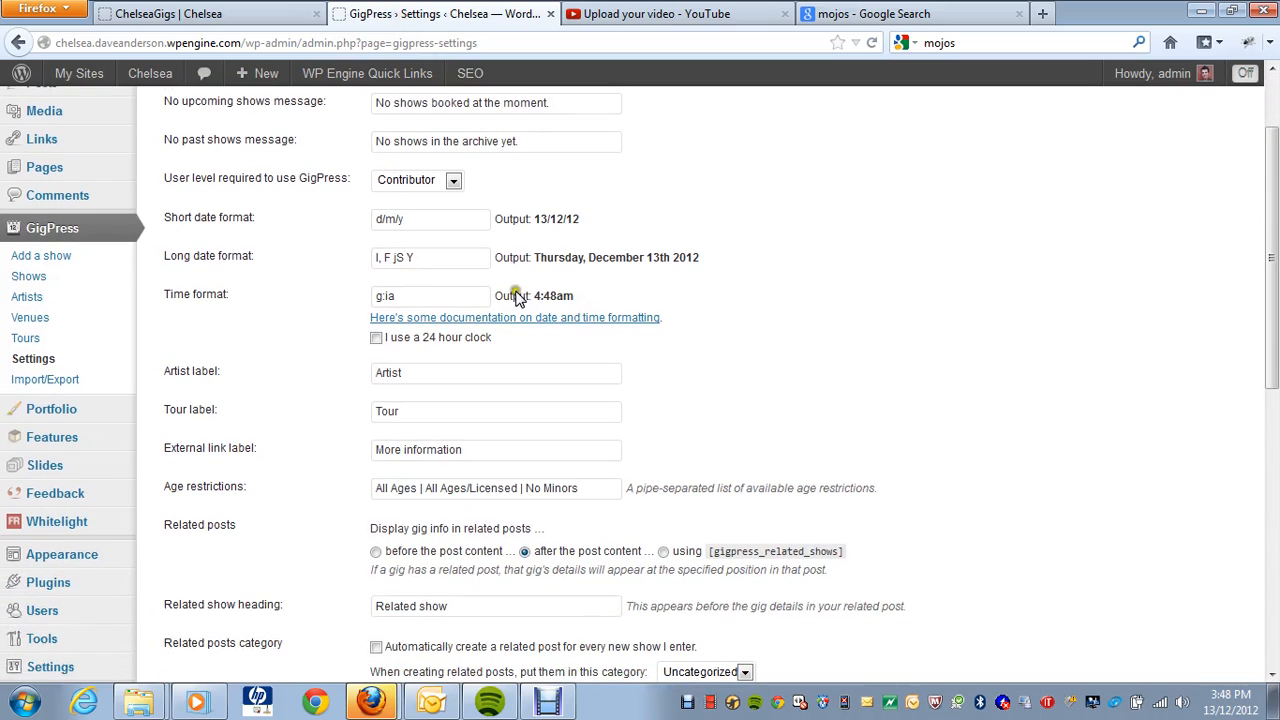
drag(384, 220, 398, 218)
click(400, 219)
scroll(515, 338, down, 4)
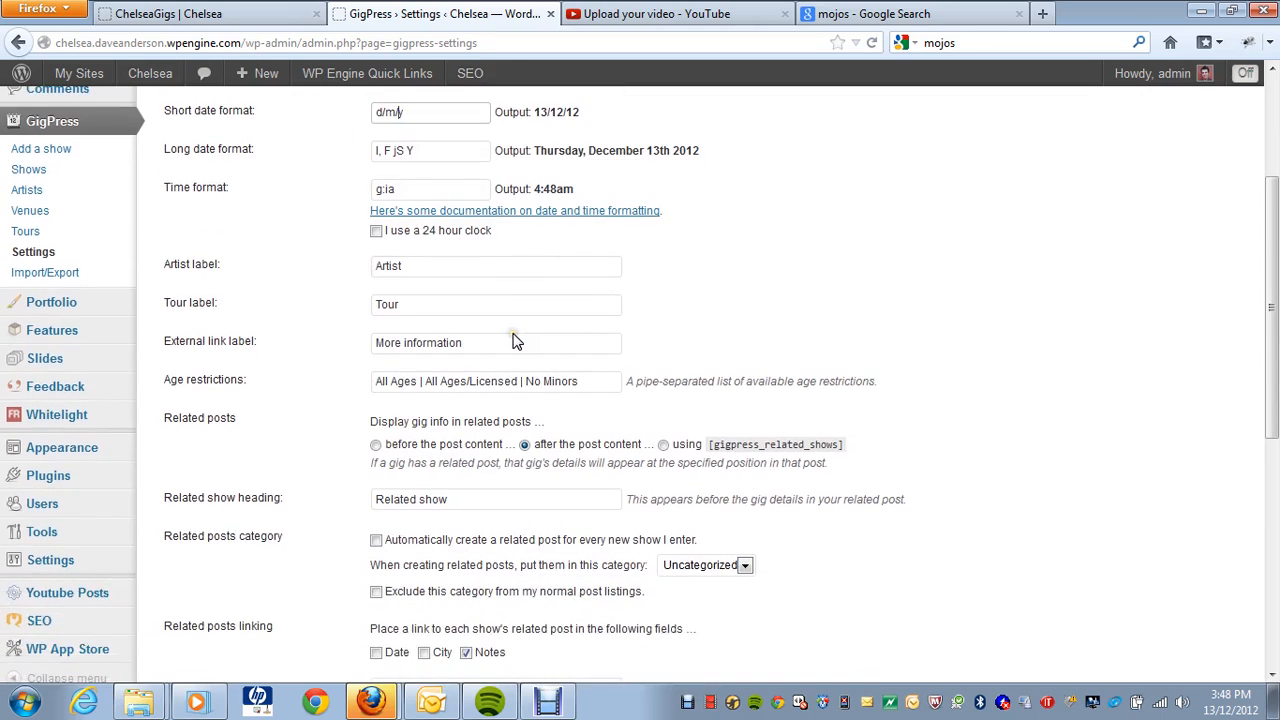
scroll(515, 340, down, 2)
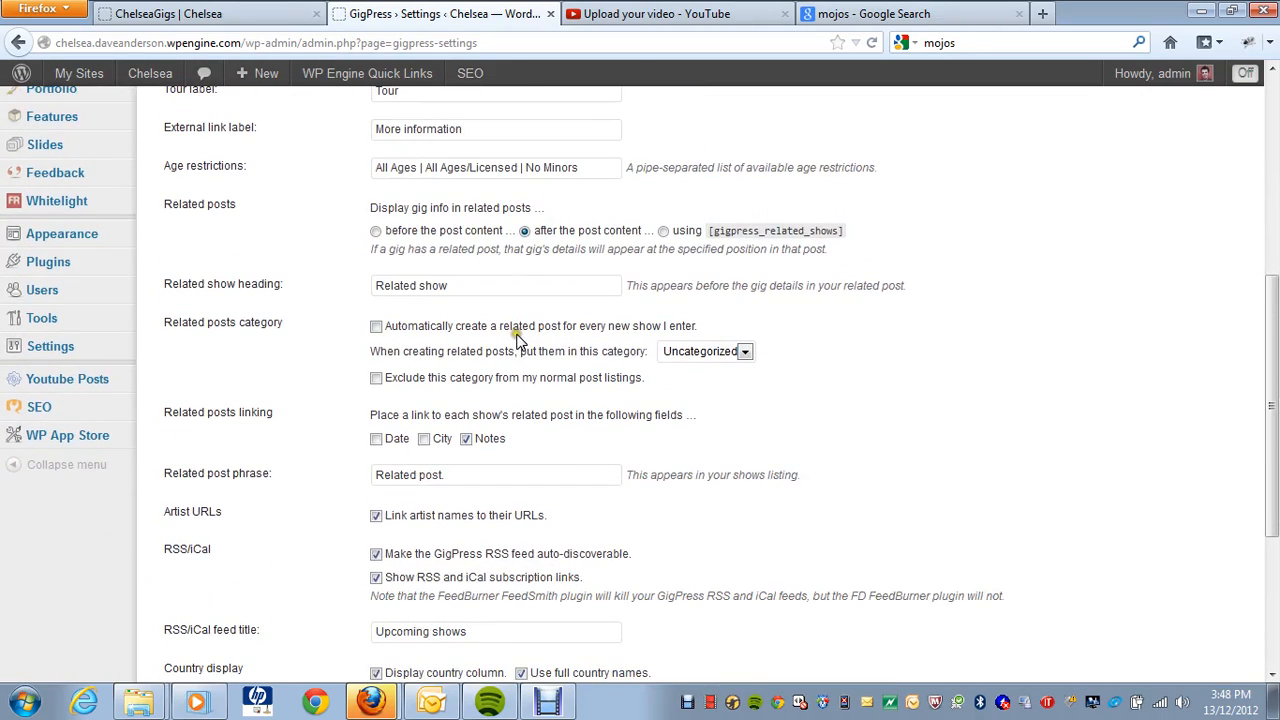
scroll(516, 345, down, 2)
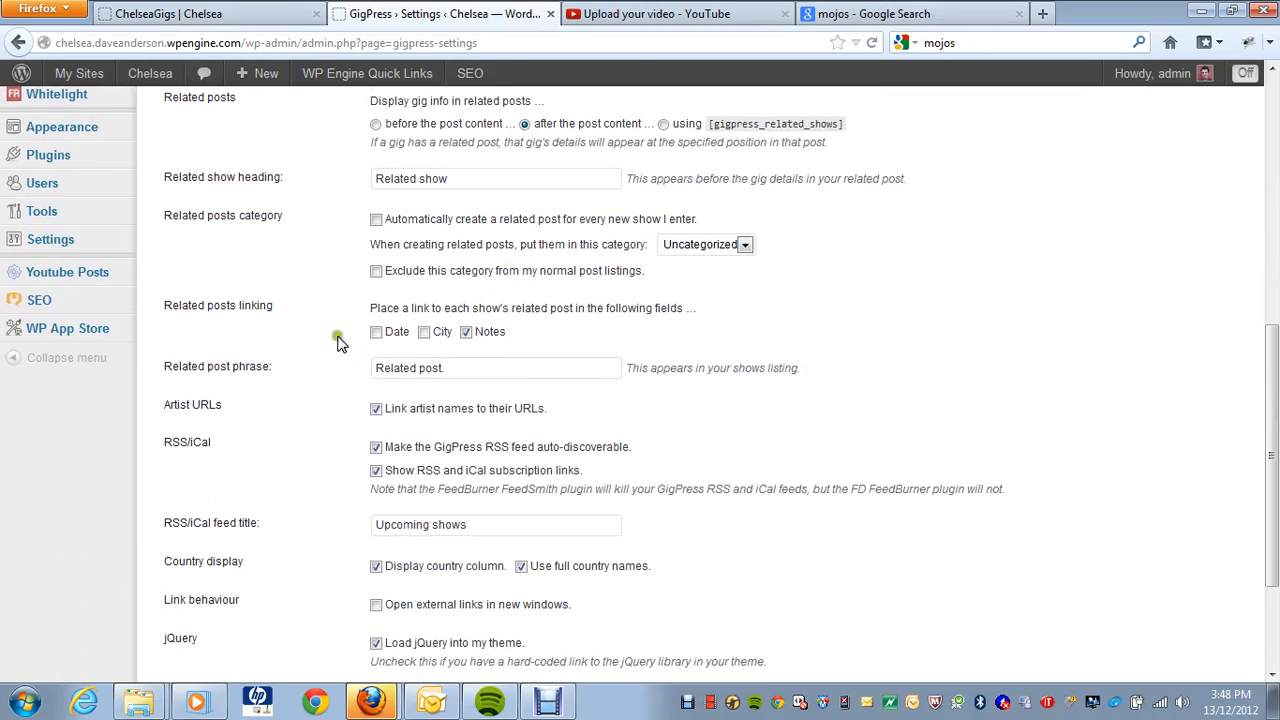
scroll(498, 420, down, 1)
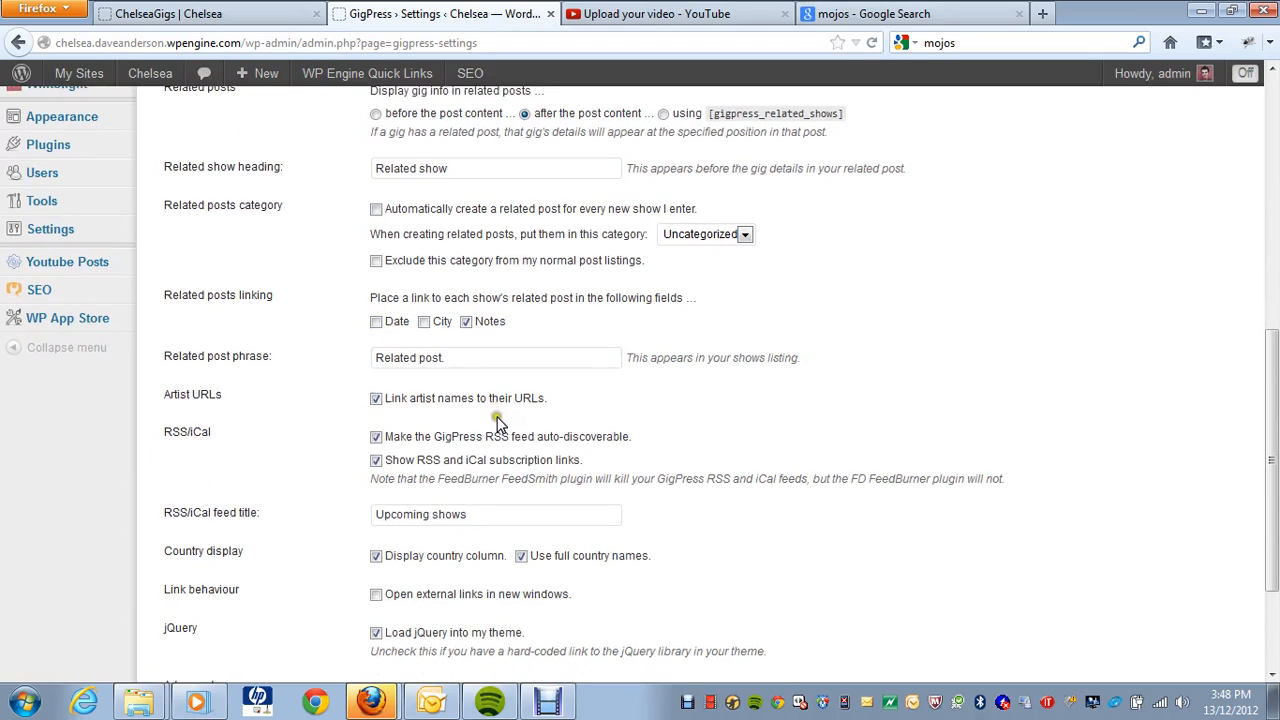
scroll(498, 420, down, 3)
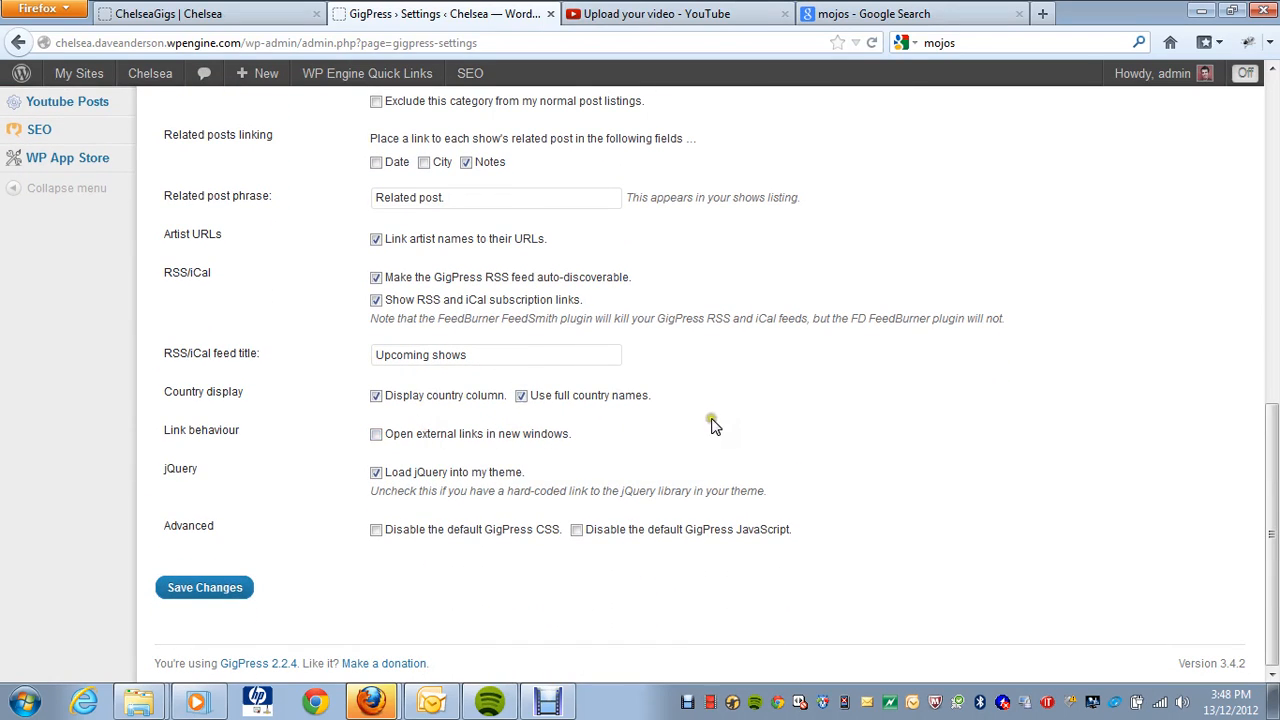
scroll(720, 430, up, 15)
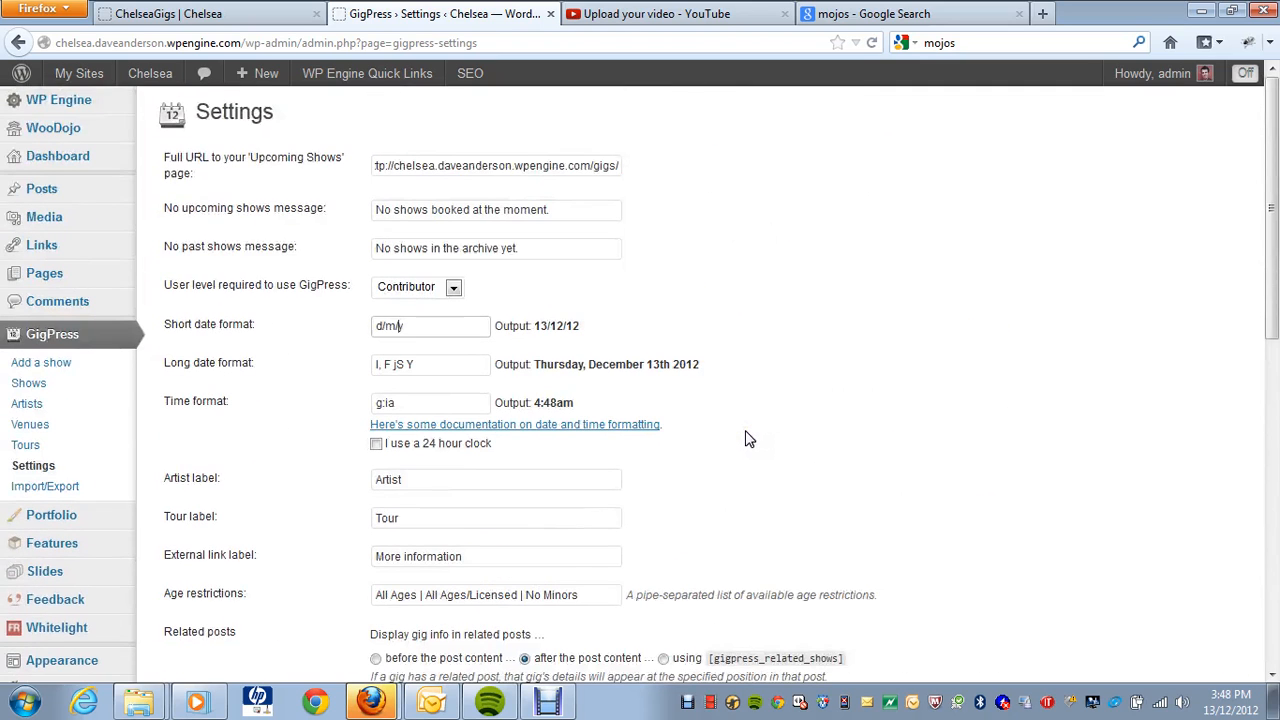